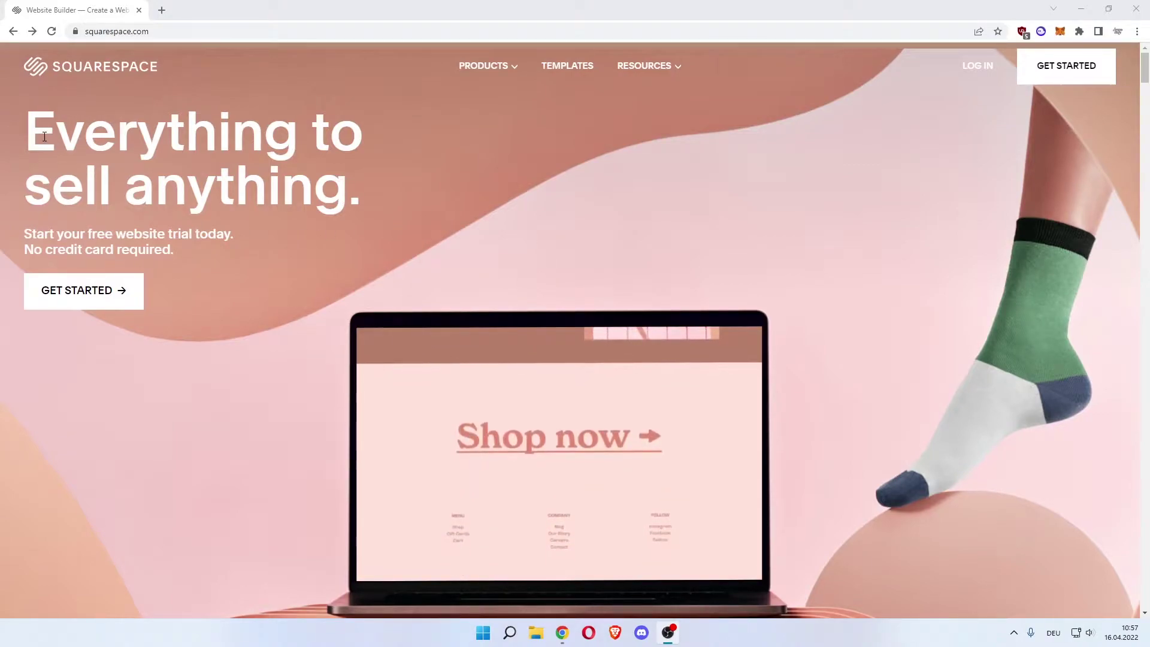
Highlight and deselect the 'Everything to sell anything' headline on the Squarespace homepage.
left_click_drag(26, 132, 353, 192)
left_click(410, 182)
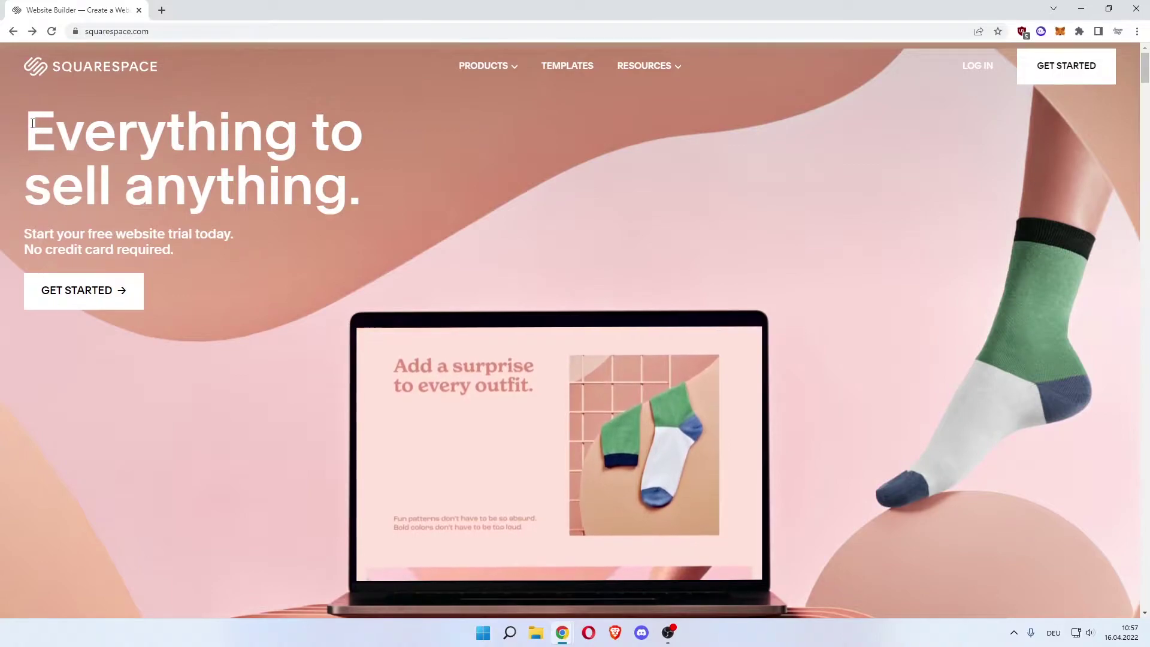
left_click_drag(33, 123, 306, 146)
left_click(275, 188)
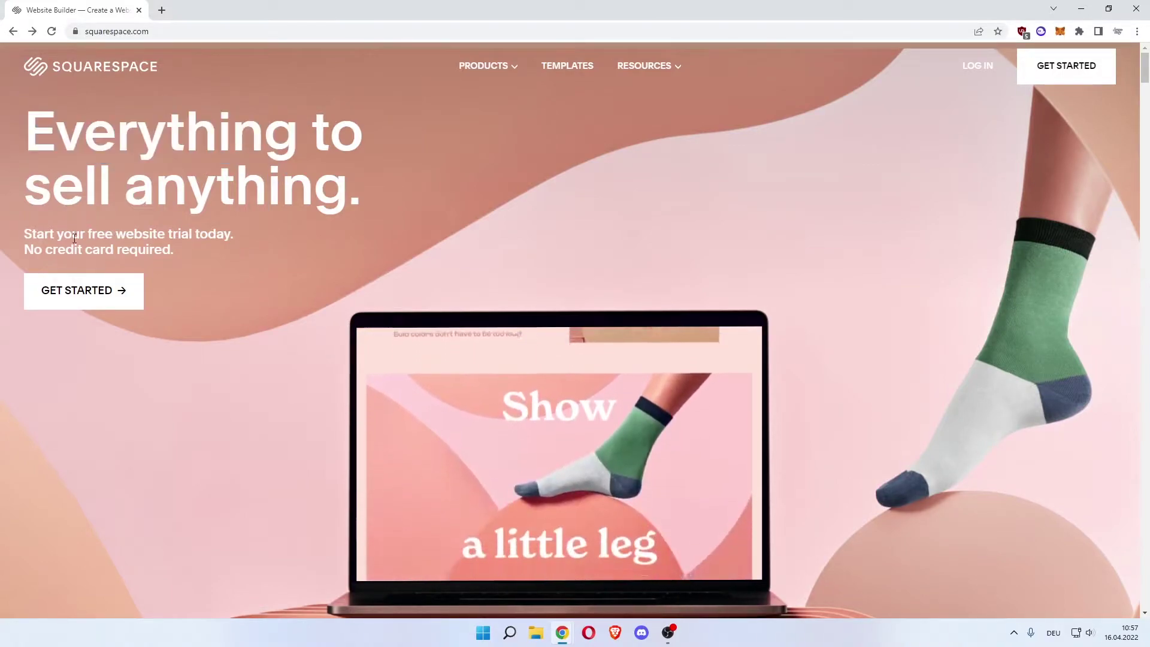
Highlight and deselect the free website trial subtitle line.
left_click_drag(63, 235, 204, 231)
left_click(204, 231)
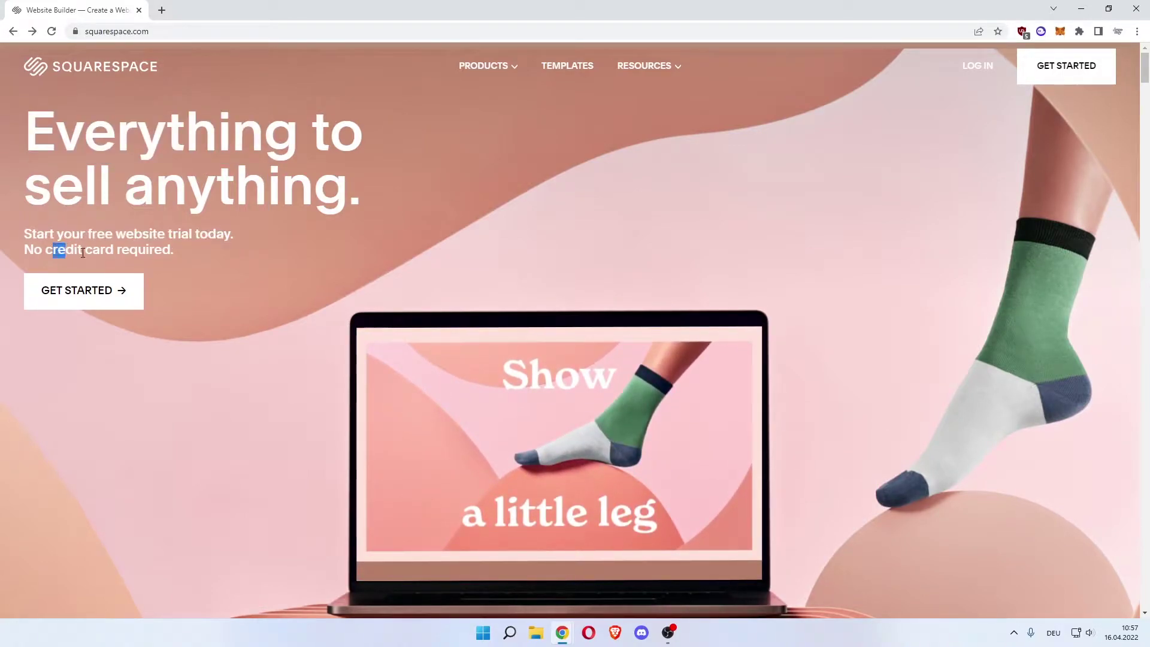
left_click_drag(25, 235, 176, 235)
left_click(201, 231)
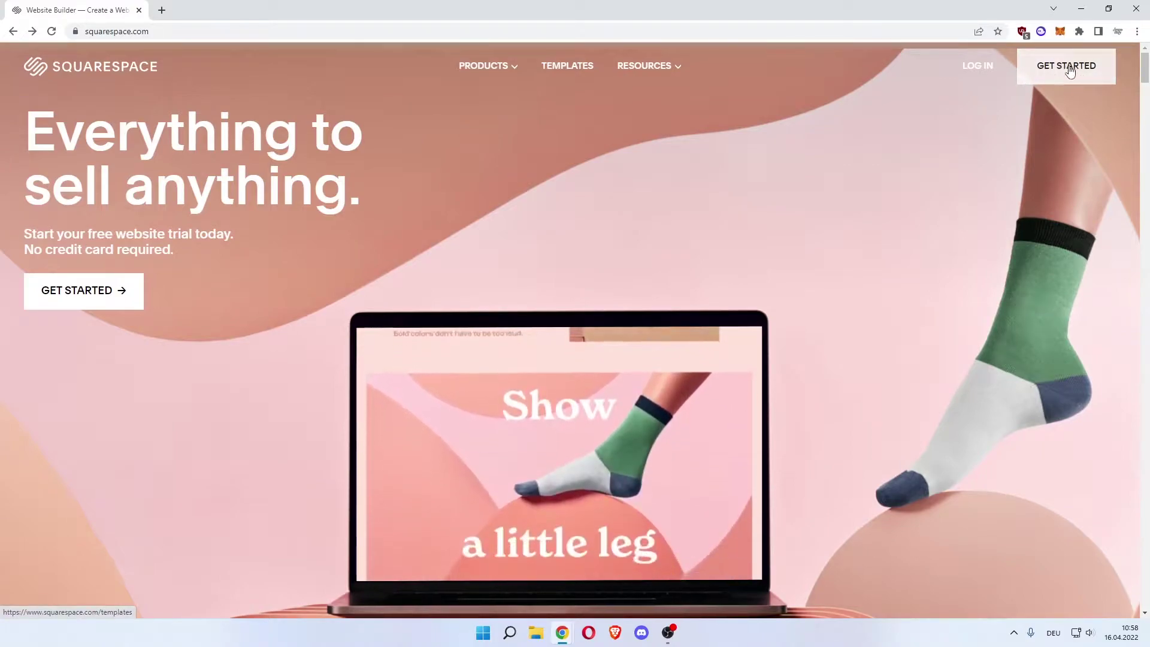
Start the free website trial sign-up from the homepage.
left_click(74, 300)
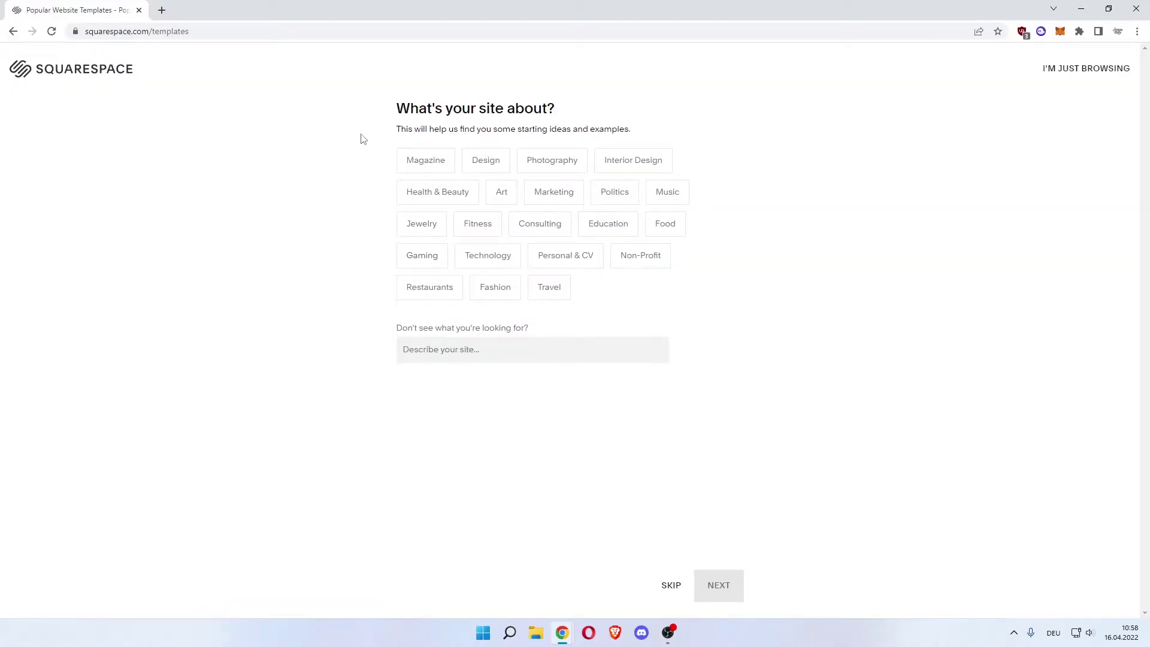
left_click_drag(404, 109, 557, 109)
left_click(557, 109)
Choose Jewelry as the site topic and describe the site as 'selling luxury goods'.
left_click(423, 228)
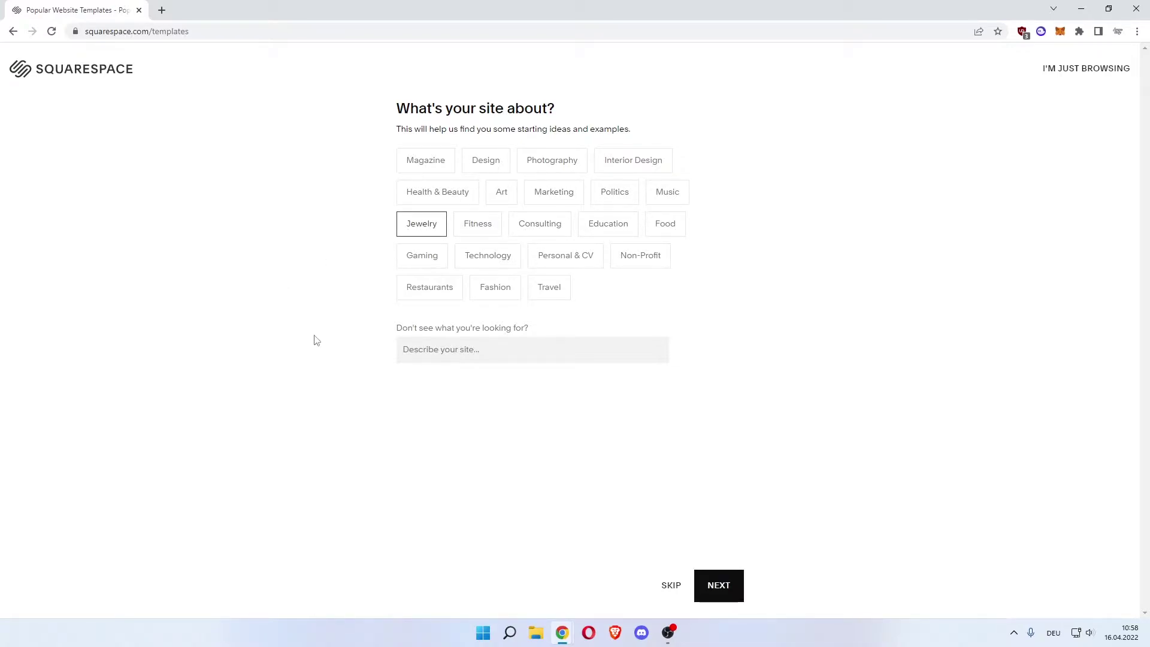
left_click(422, 352)
type("selling lux")
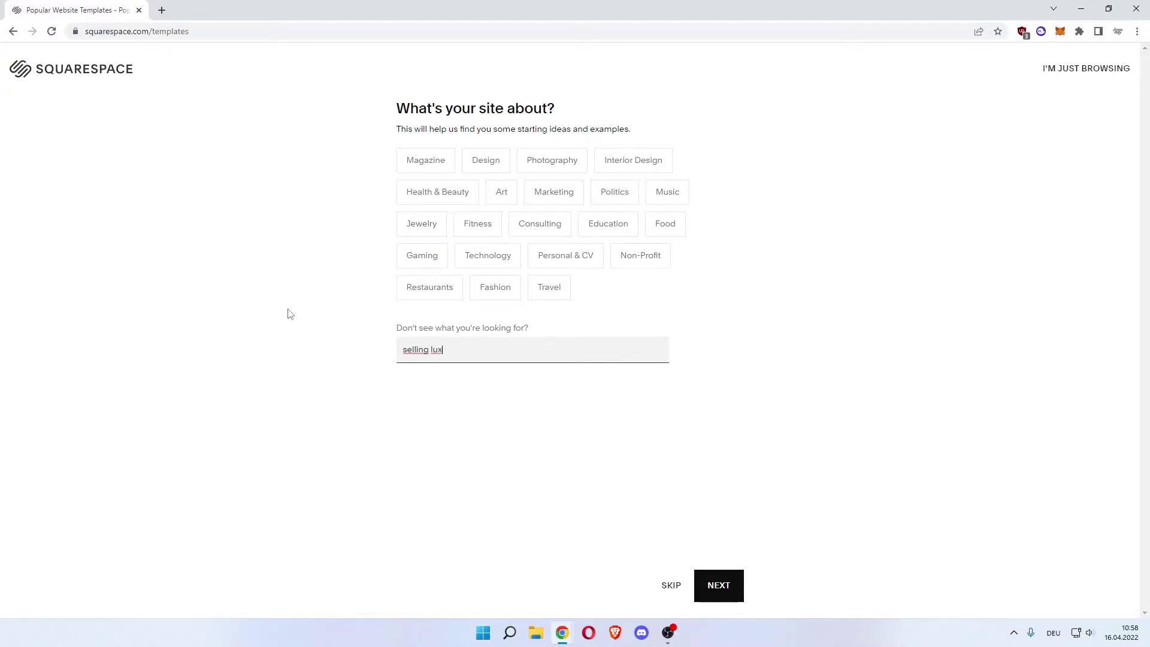
type("ury goods")
left_click(290, 314)
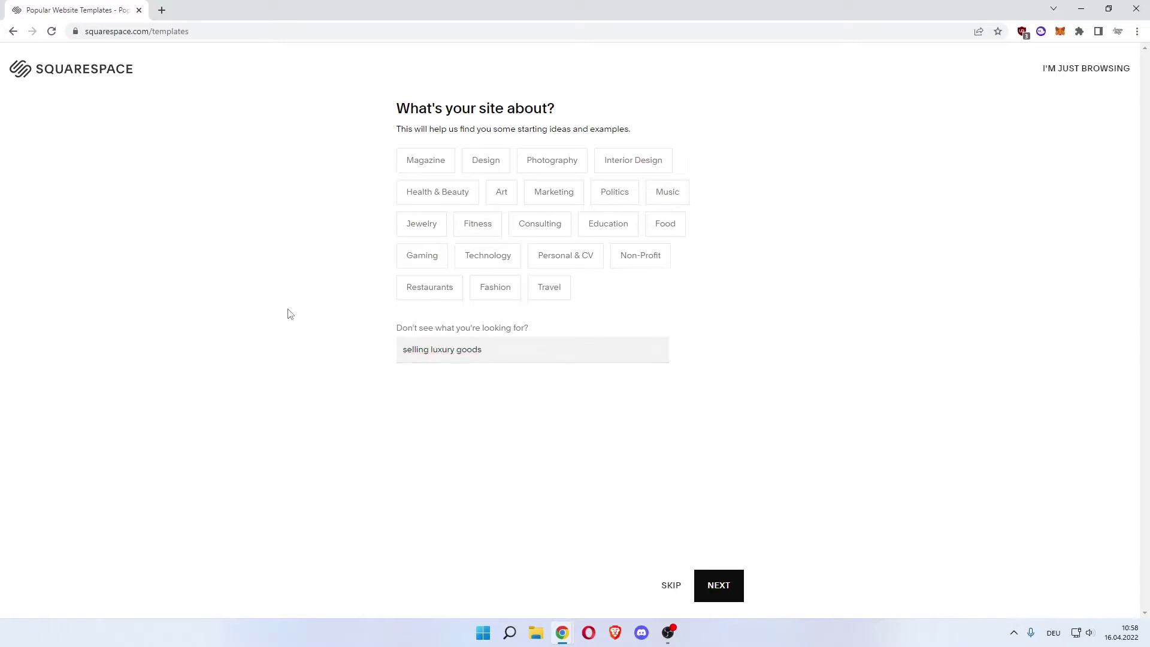
left_click(720, 585)
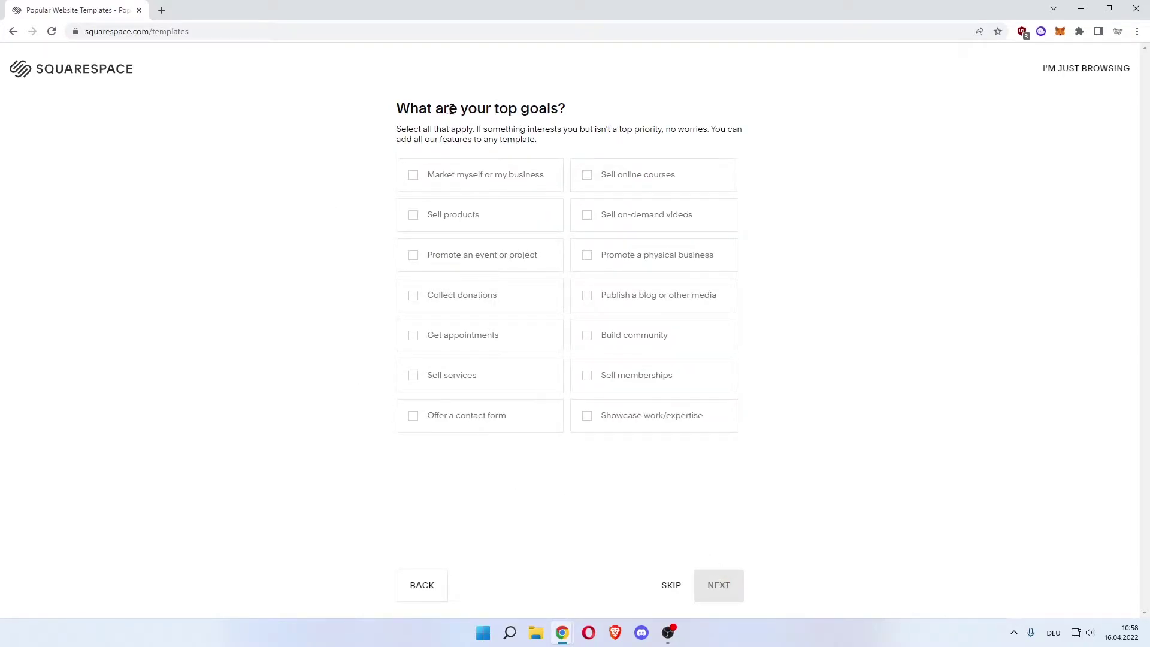
Choose 'Sell products' and 'Market myself or my business' as the site's top goals.
left_click_drag(451, 109, 547, 123)
left_click(547, 123)
left_click(415, 219)
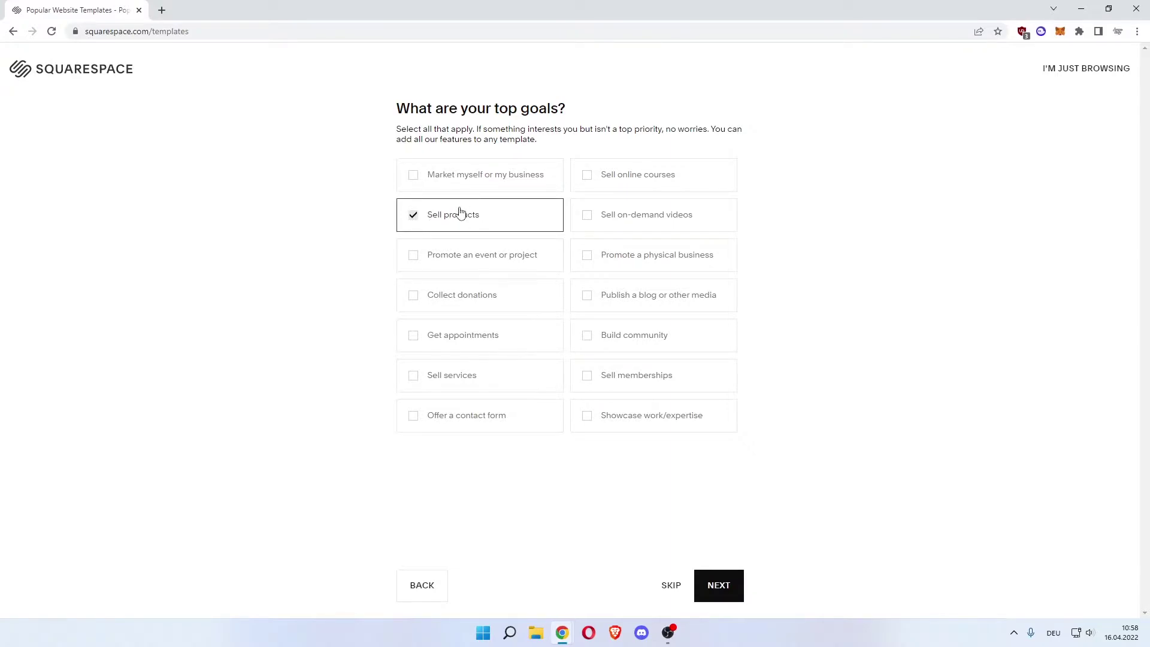
left_click(417, 183)
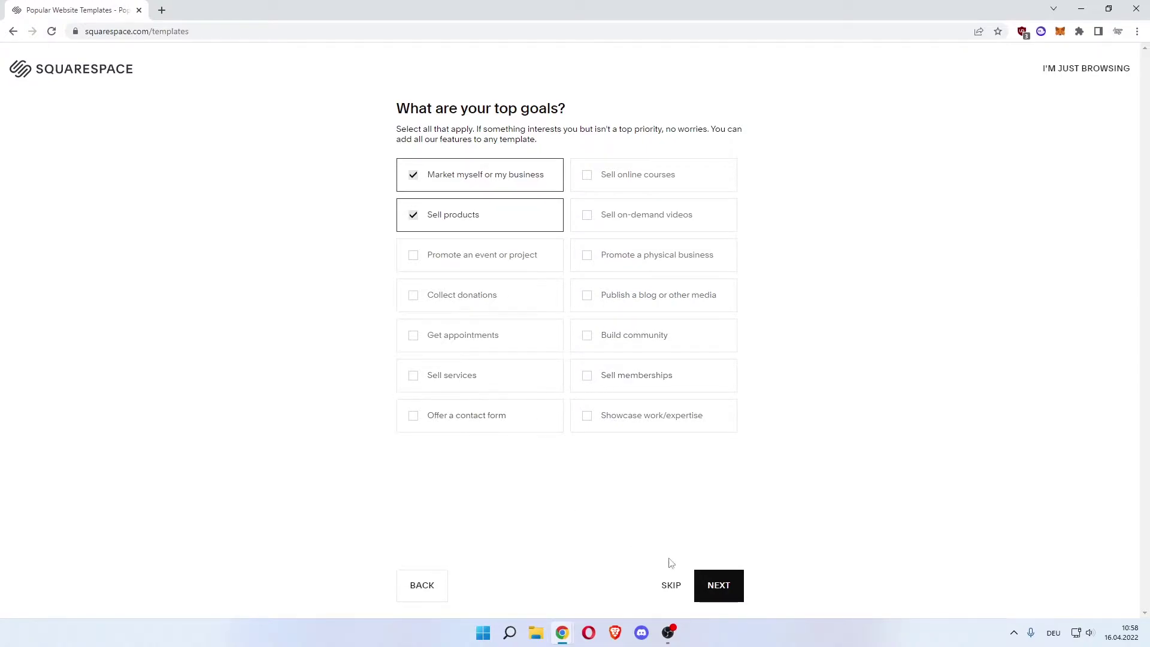
left_click(718, 588)
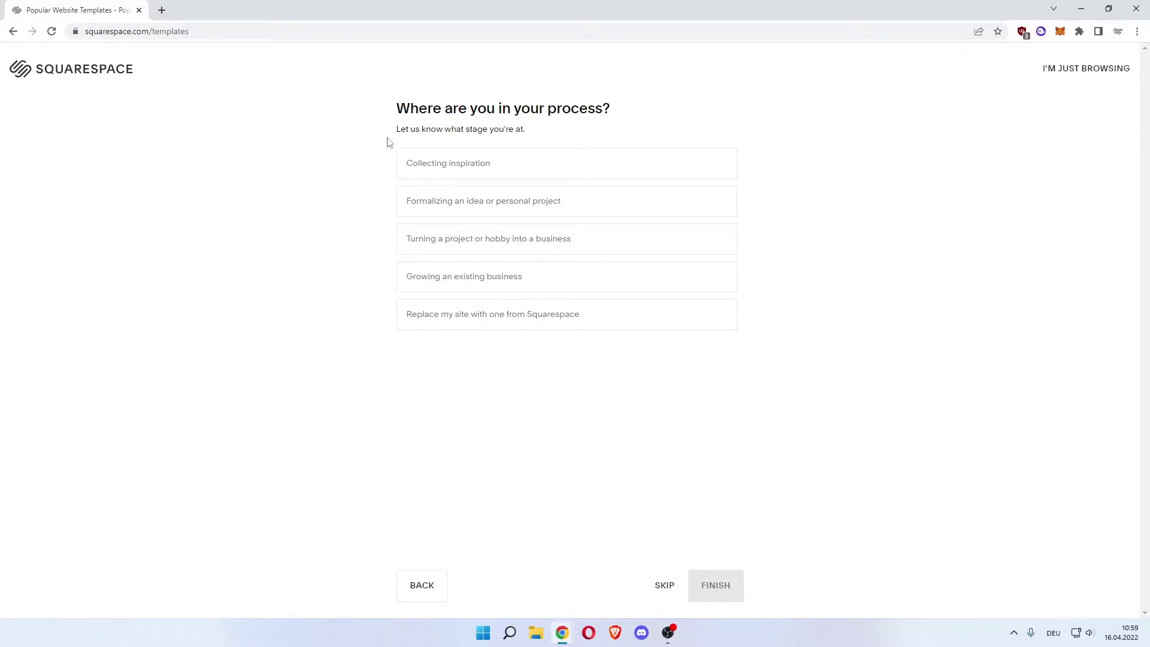
Pick 'Turning a project or hobby into a business' as the stage and finish the questionnaire.
left_click_drag(410, 105, 584, 110)
left_click(474, 126)
left_click(426, 236)
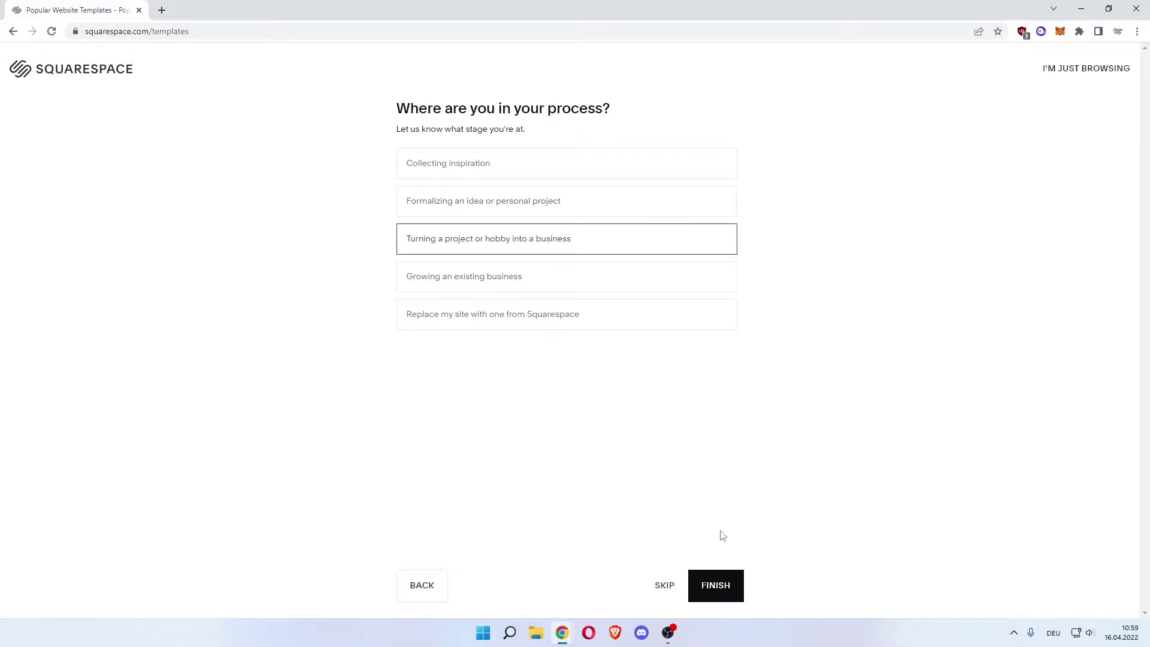
left_click(716, 585)
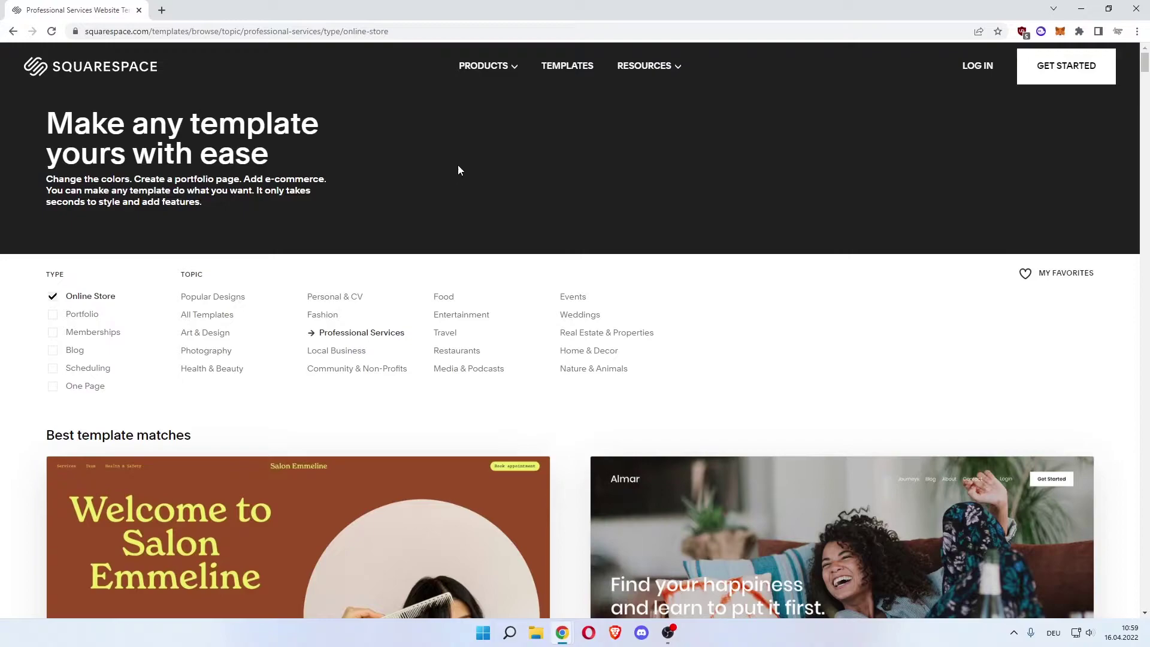
left_click_drag(167, 180, 330, 178)
scroll(530, 185, "down", 3)
left_click_drag(46, 99, 73, 98)
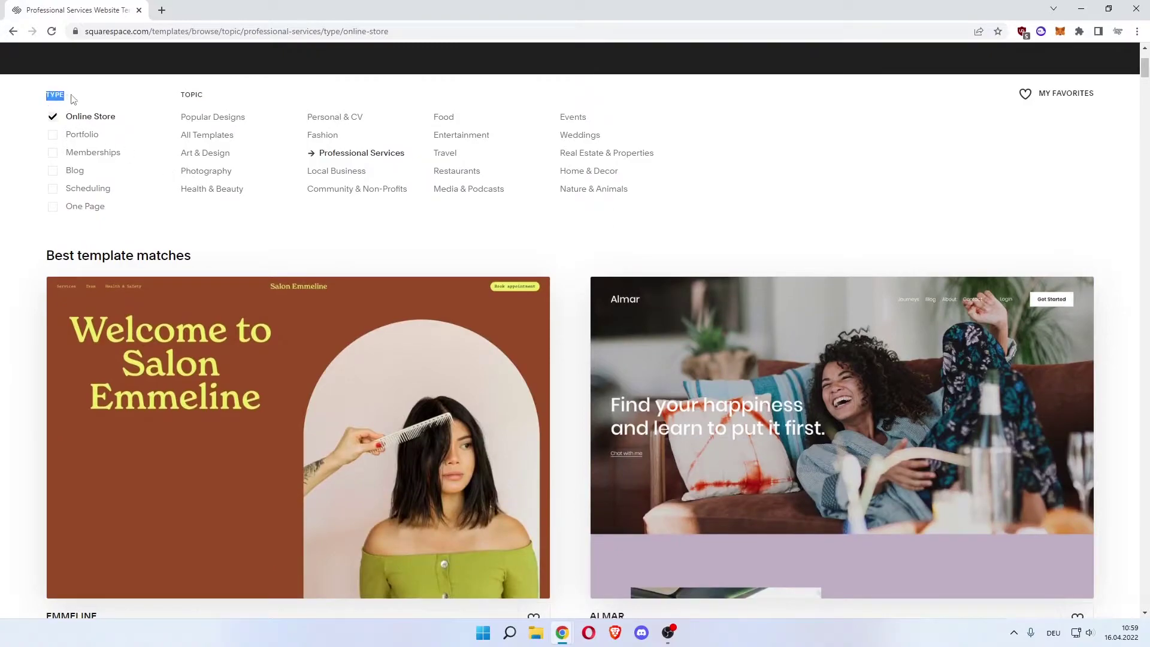
left_click(73, 99)
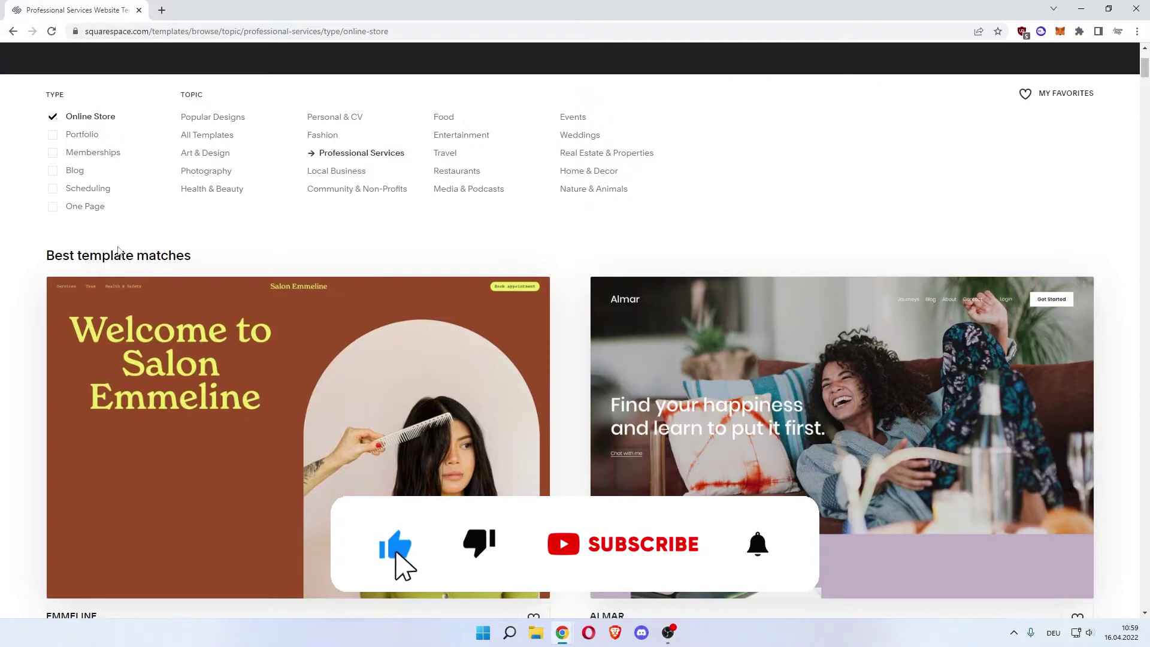
scroll(498, 236, "down", 2)
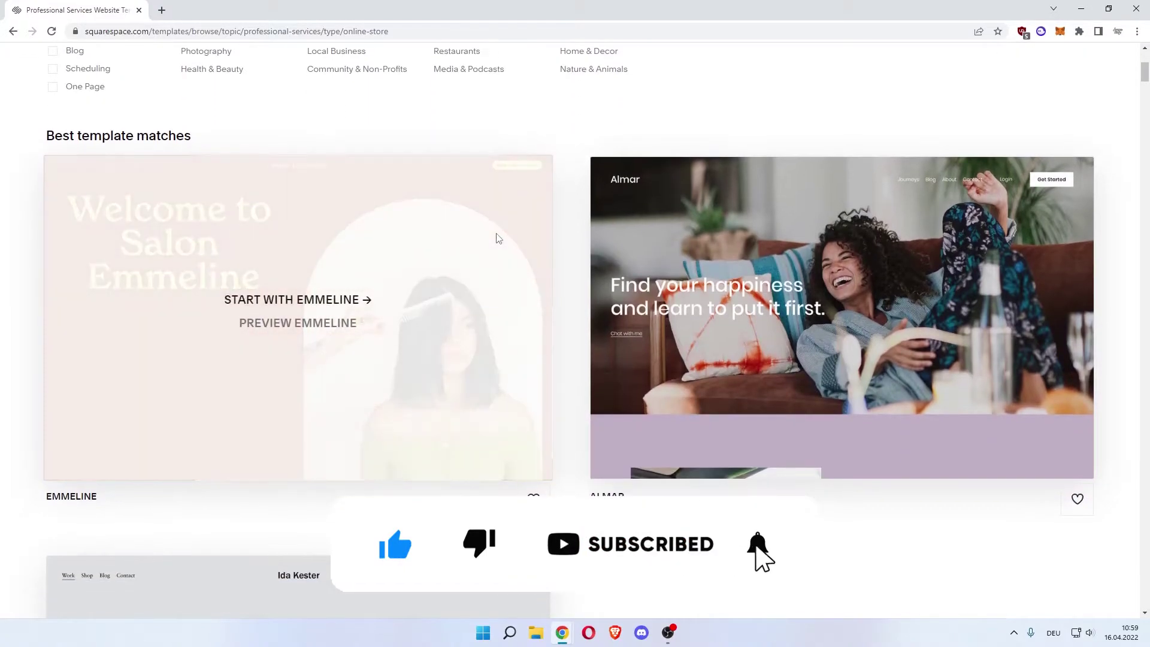
scroll(496, 237, "down", 2)
scroll(719, 417, "down", 9)
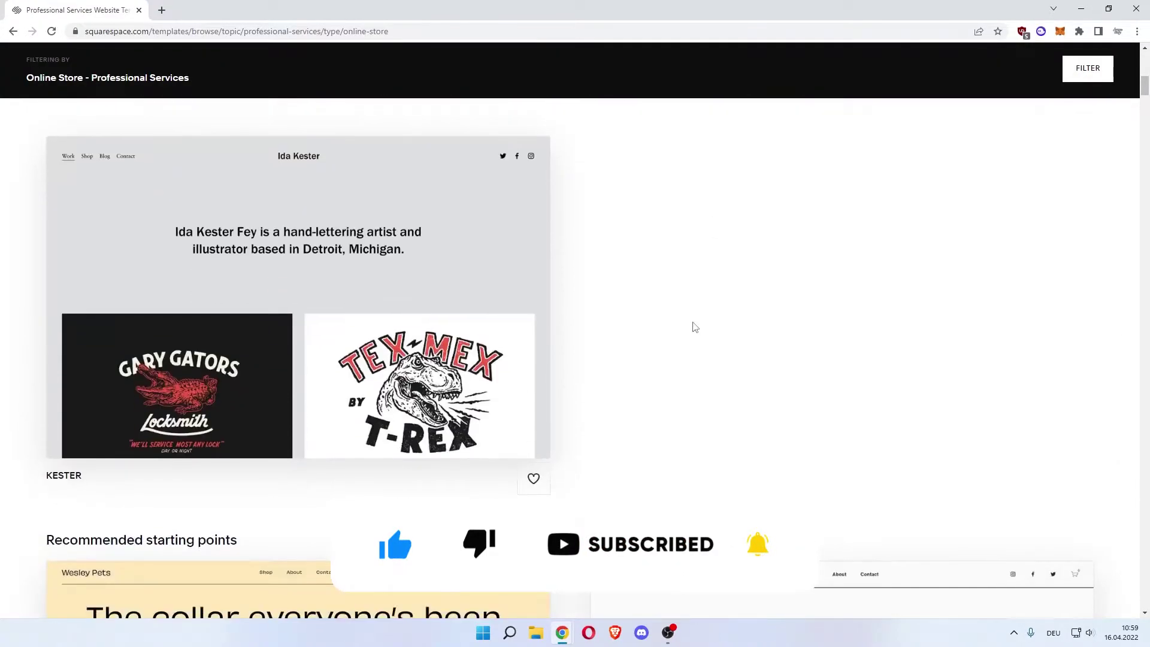
scroll(599, 252, "down", 8)
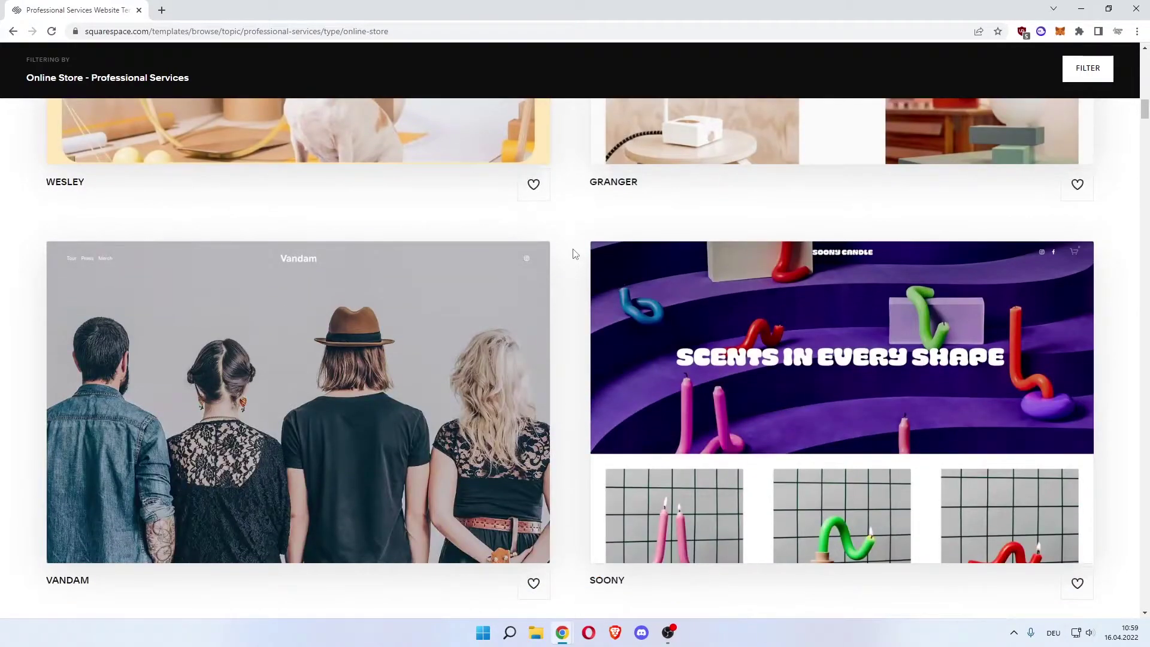
scroll(575, 254, "down", 4)
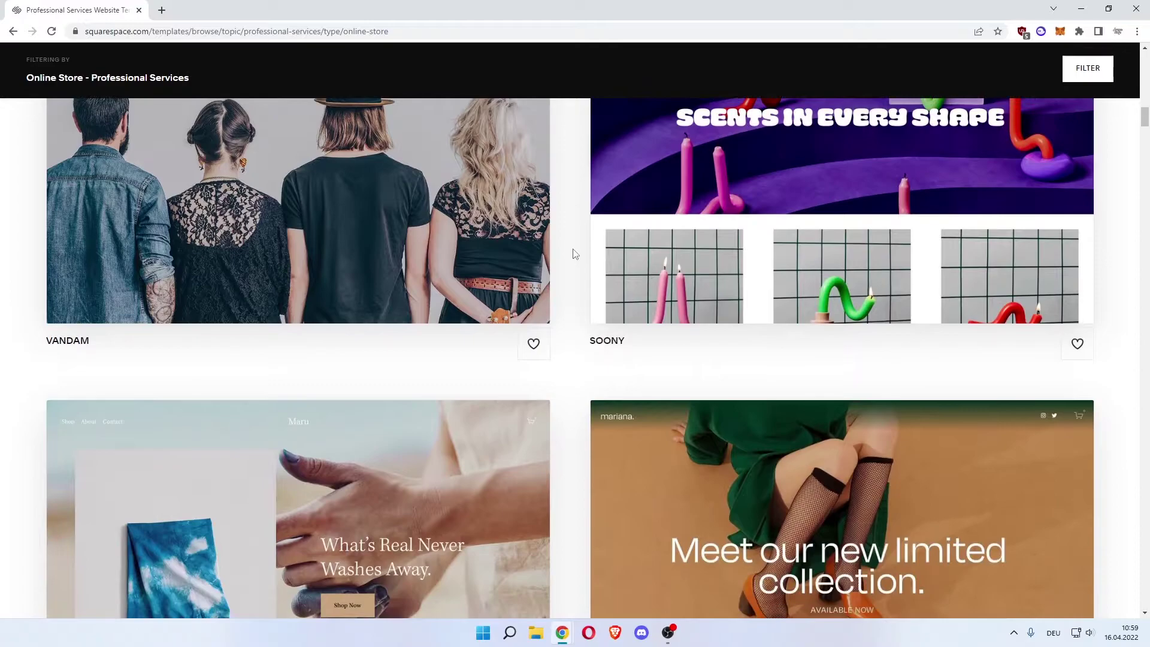
scroll(573, 254, "up", 3)
mouse_move(793, 264)
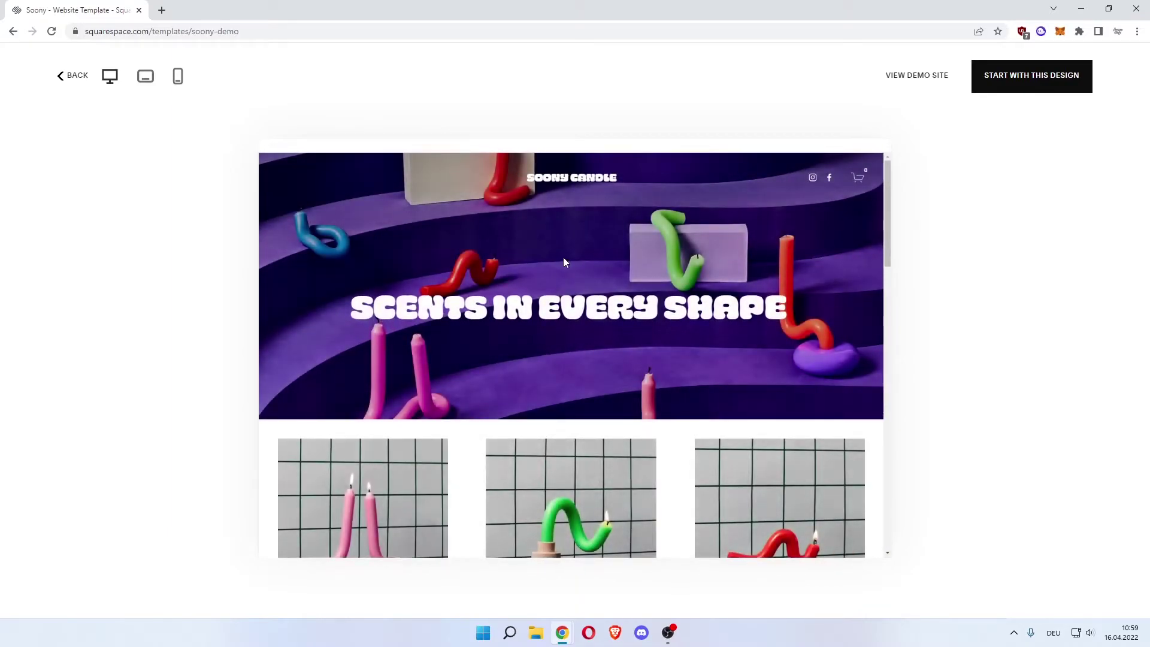
scroll(587, 238, "down", 4)
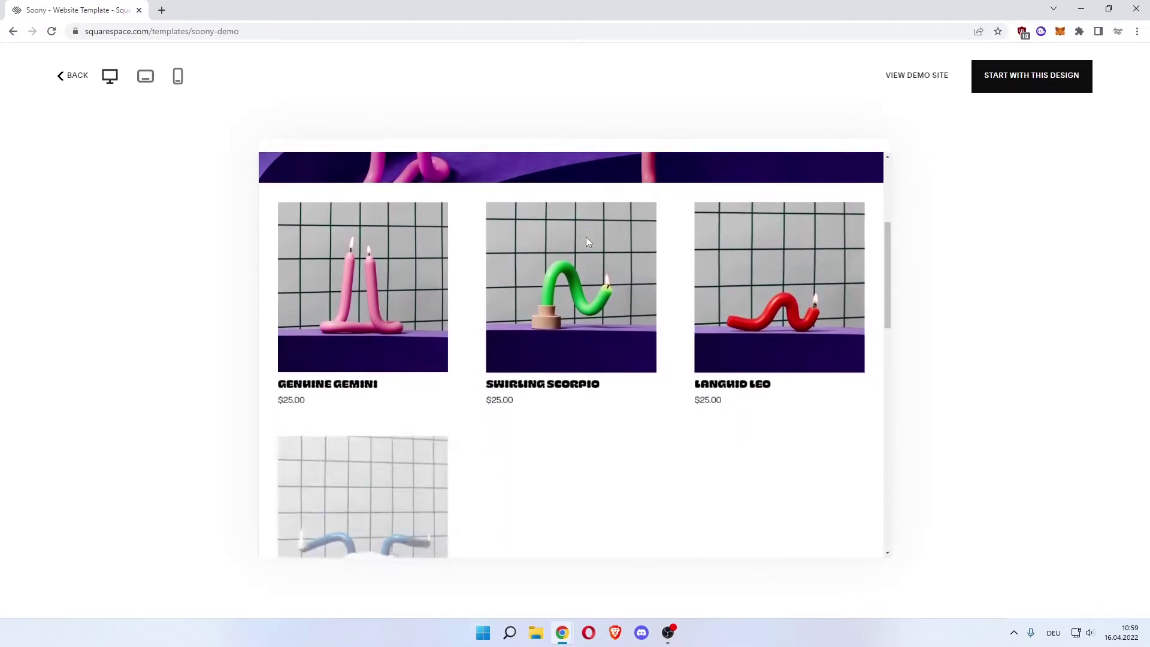
scroll(586, 238, "down", 7)
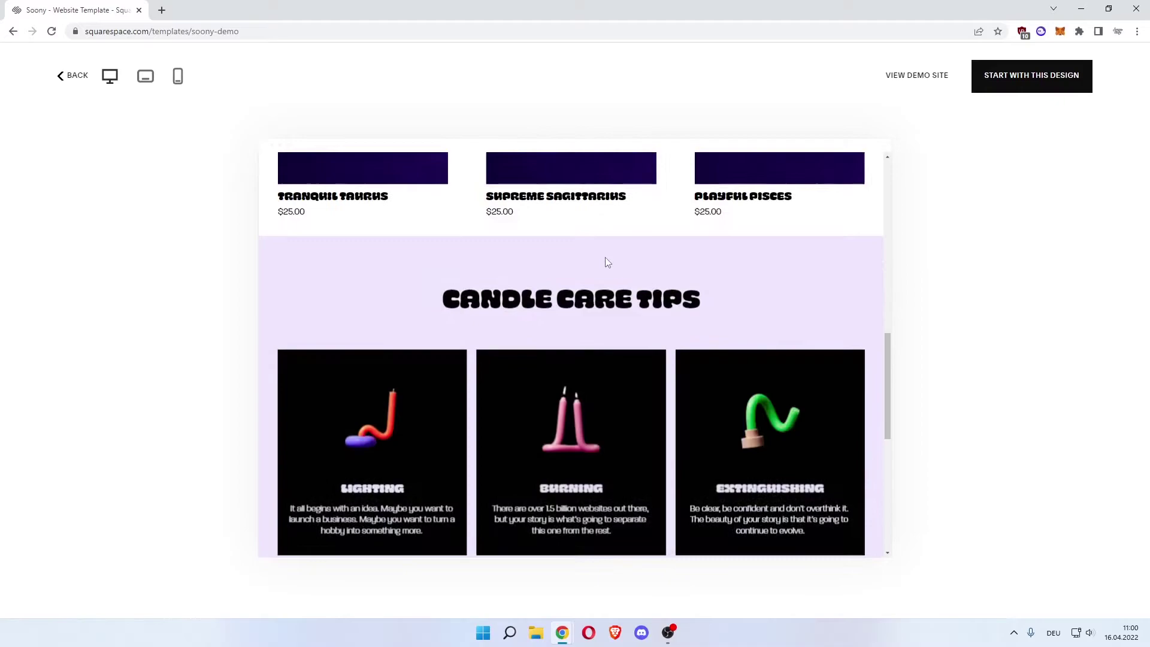
scroll(518, 257, "down", 9)
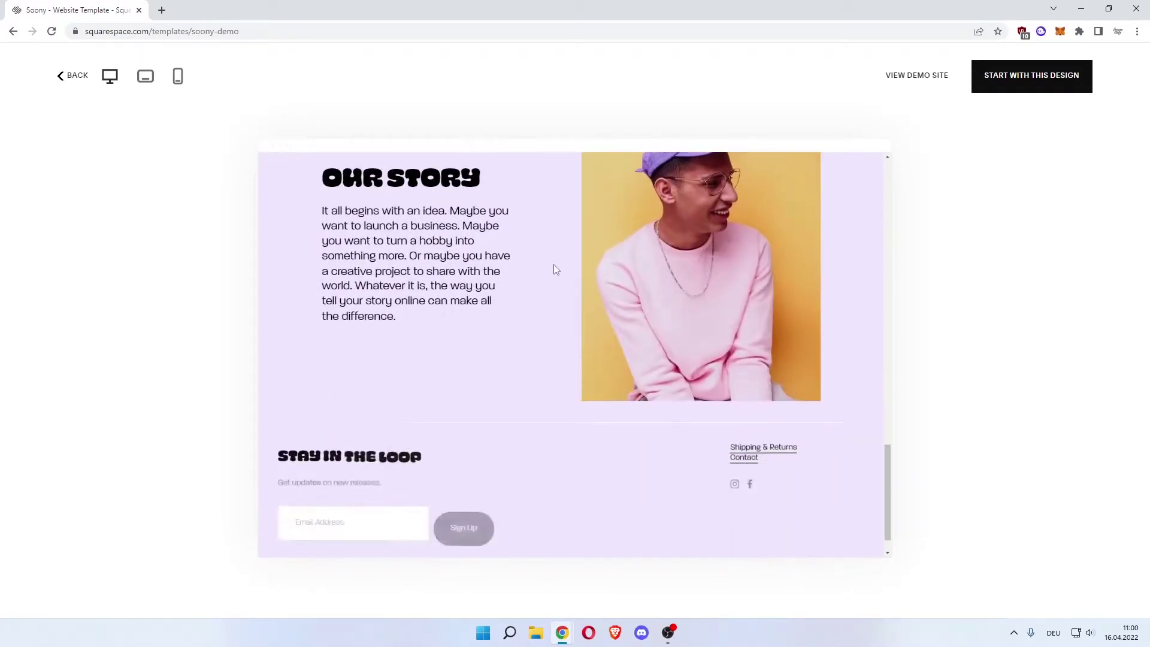
scroll(554, 270, "up", 12)
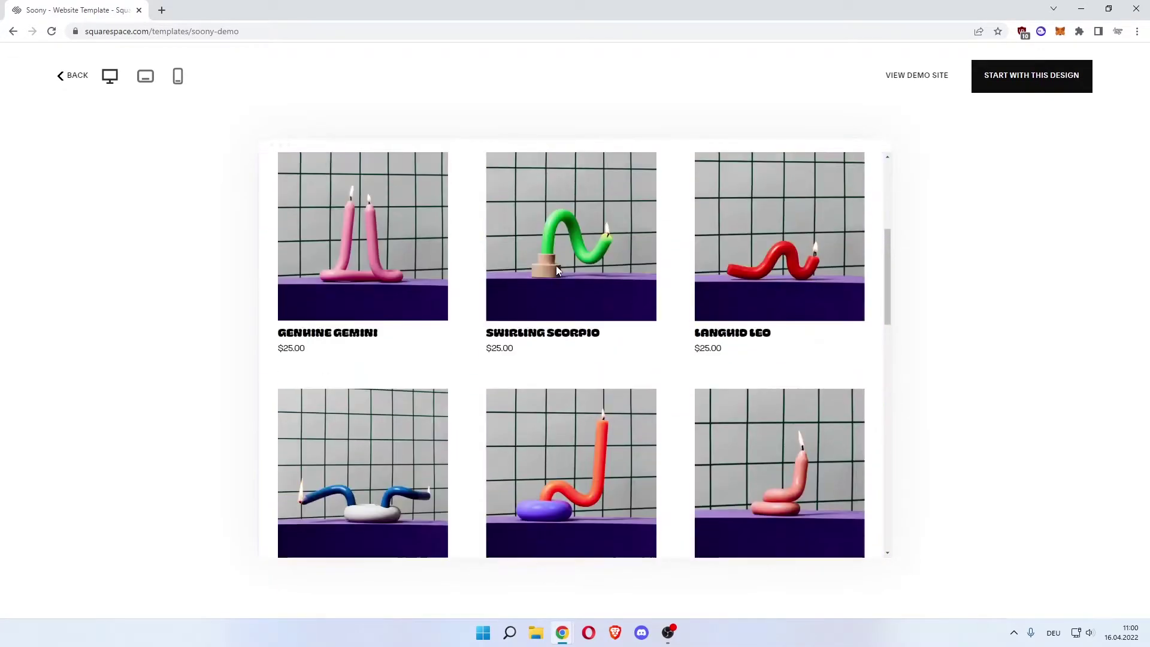
scroll(555, 265, "up", 5)
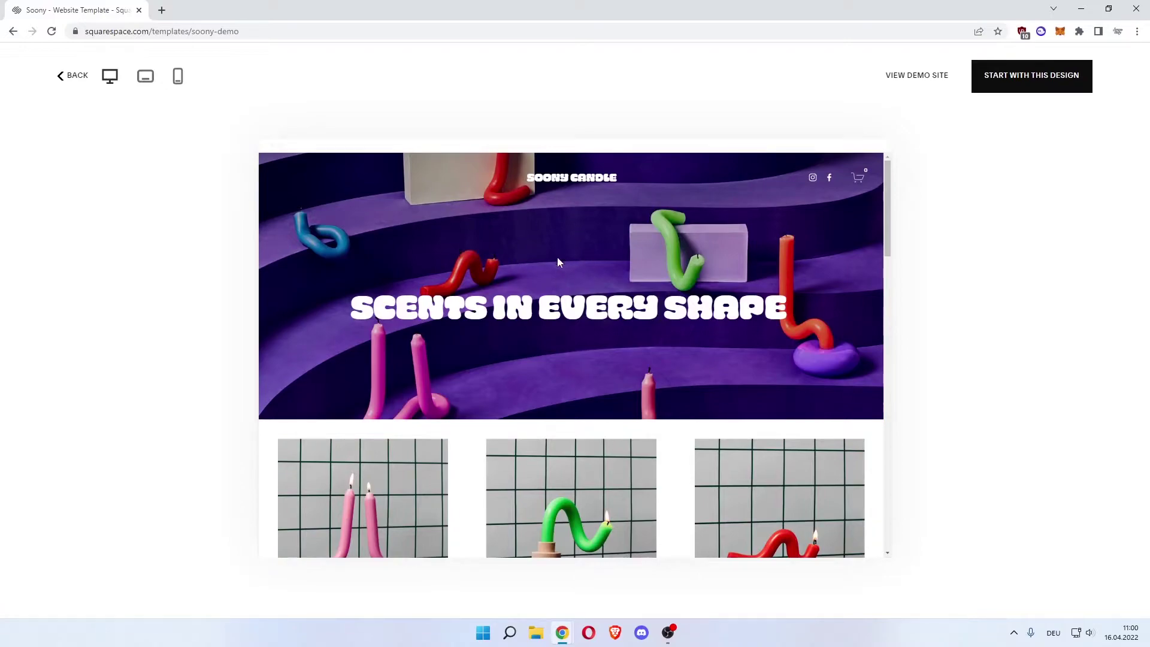
left_click(145, 79)
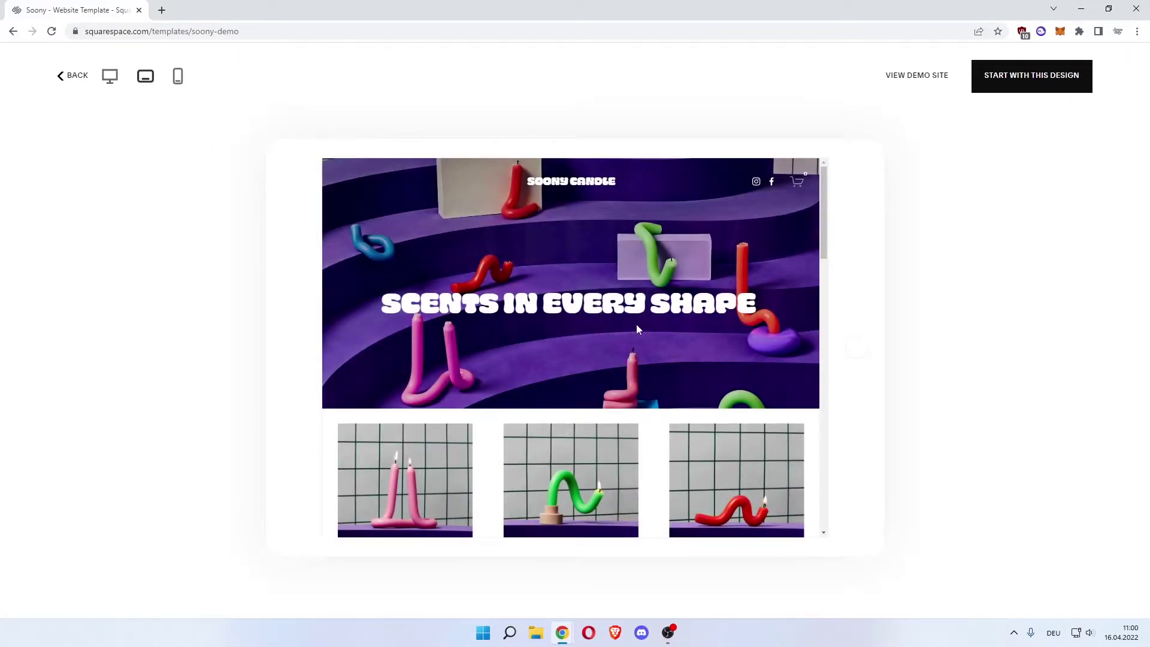
scroll(636, 329, "down", 8)
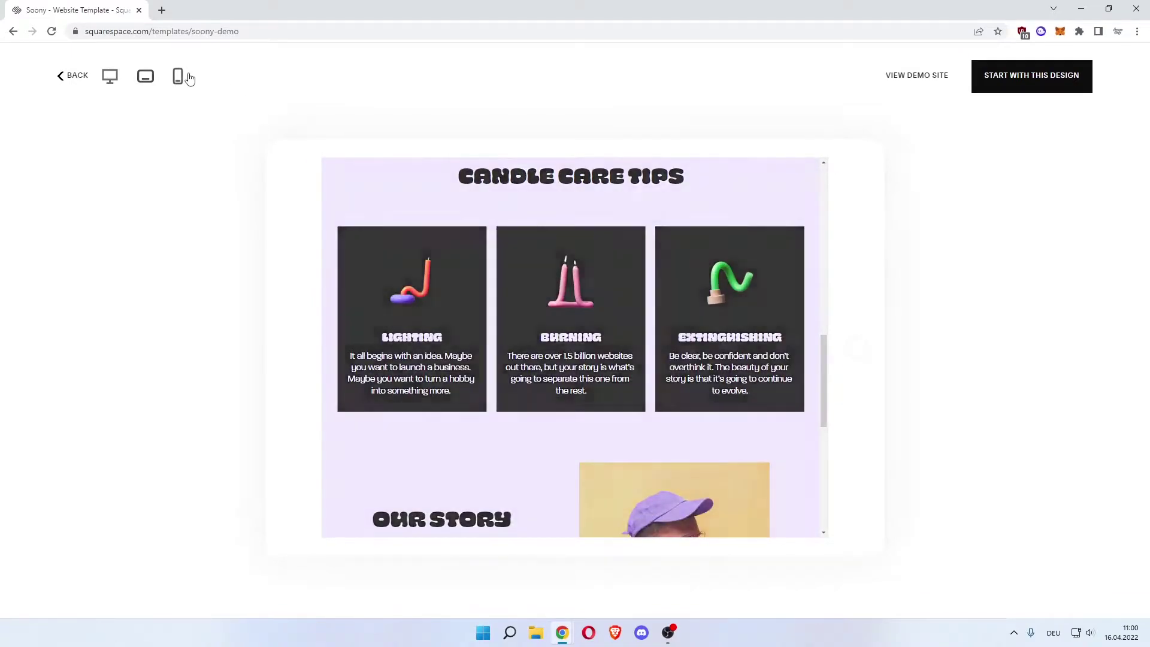
left_click(189, 78)
scroll(578, 264, "up", 5)
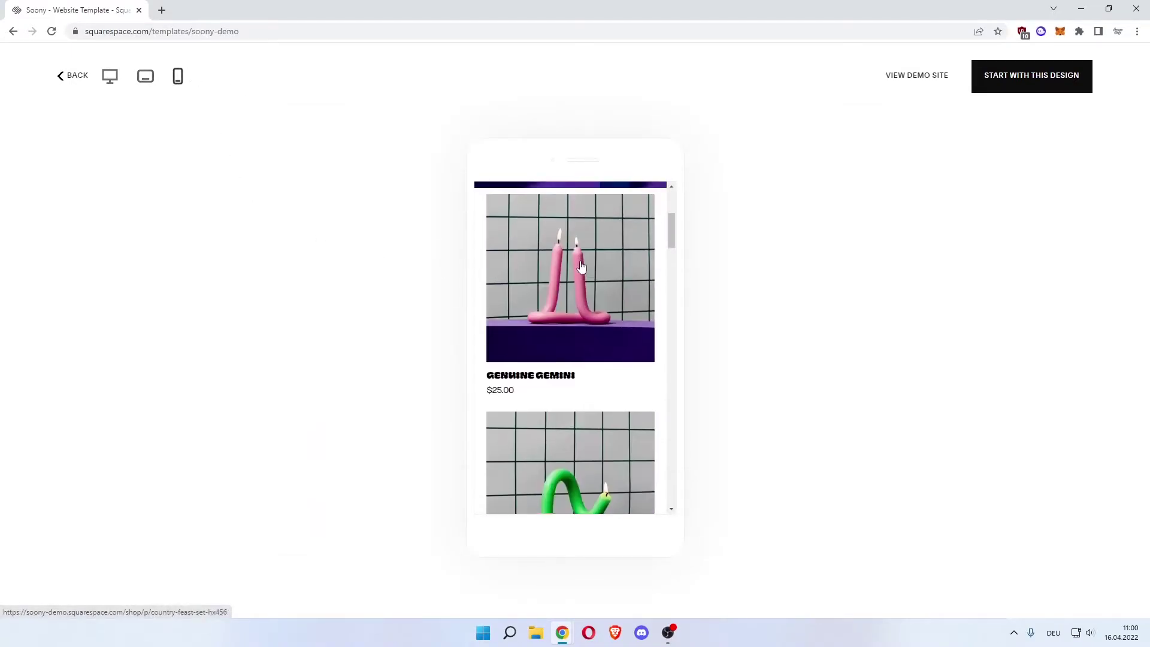
scroll(582, 266, "down", 10)
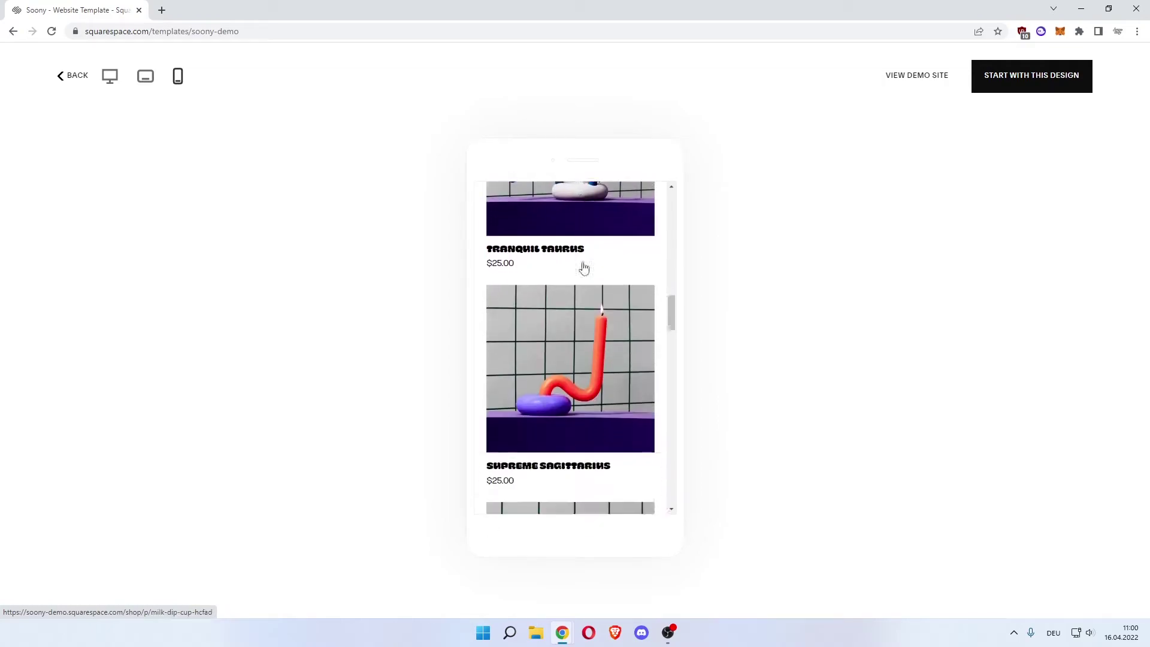
scroll(583, 268, "down", 3)
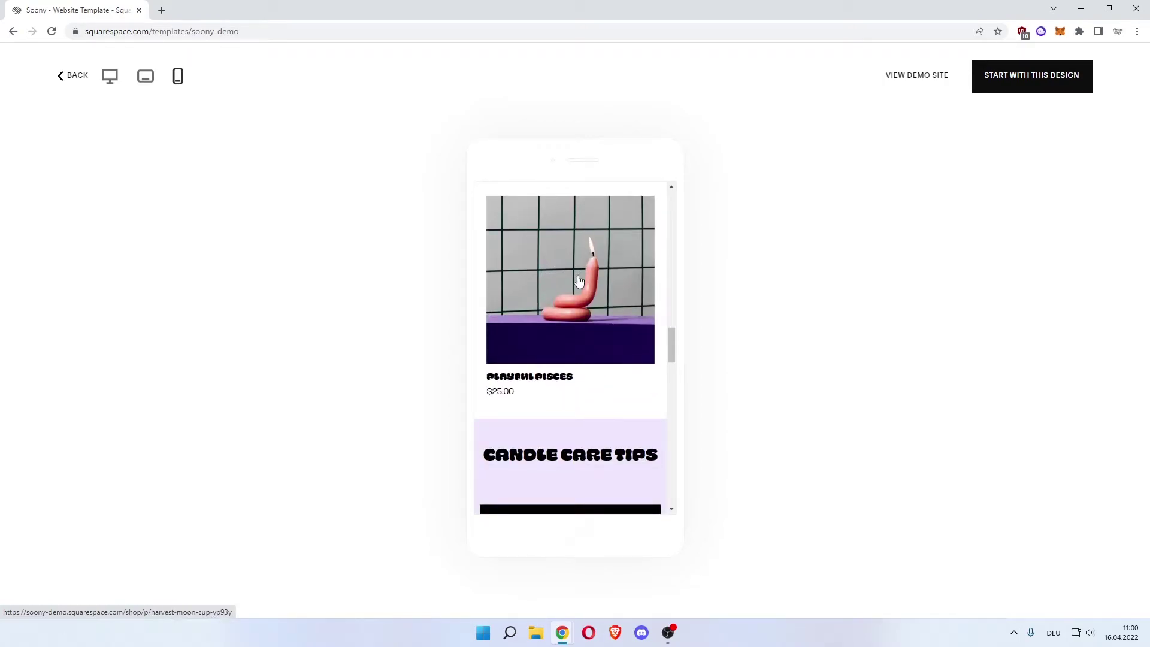
scroll(584, 269, "down", 10)
scroll(583, 281, "down", 8)
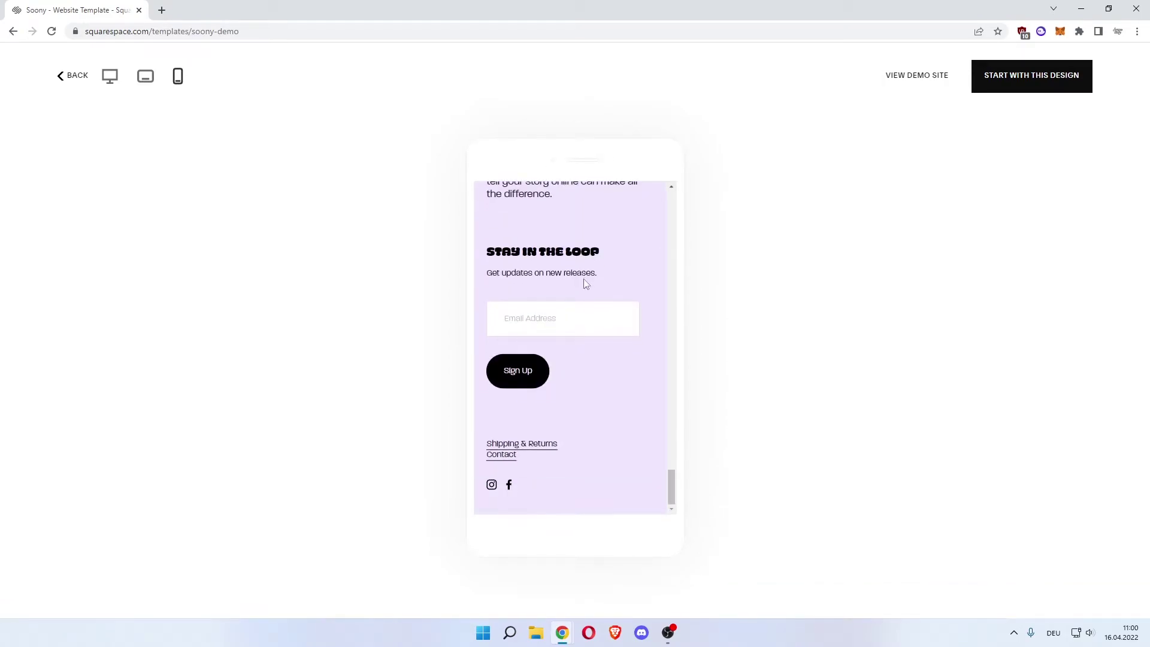
scroll(583, 281, "up", 10)
scroll(655, 332, "up", 5)
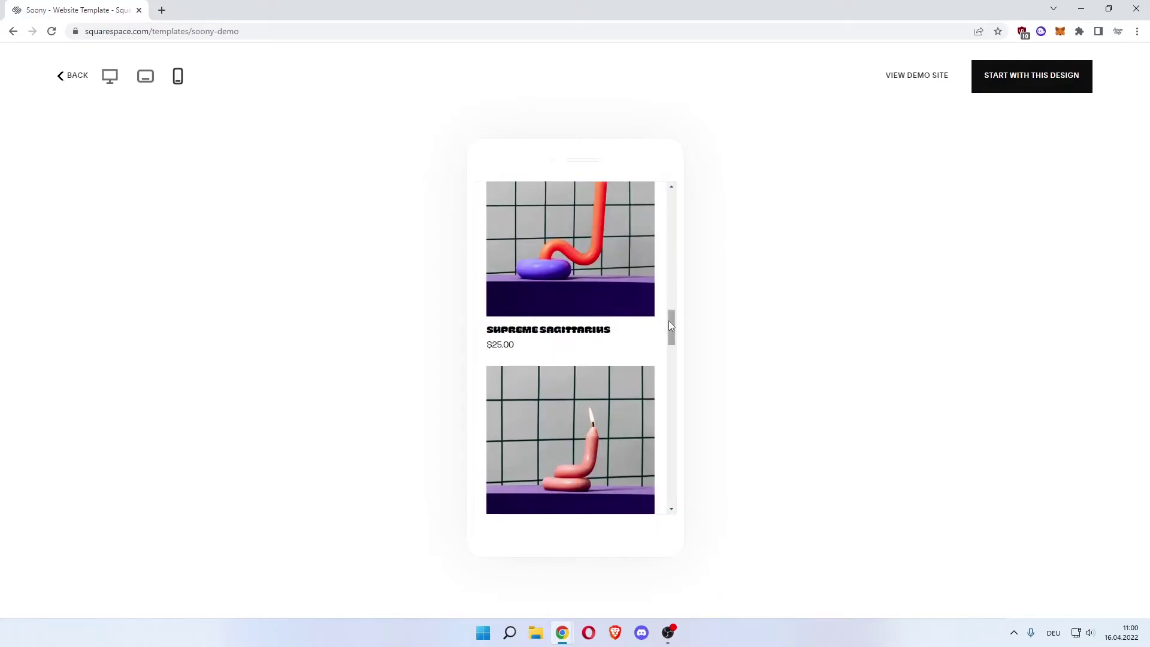
left_click_drag(670, 325, 669, 194)
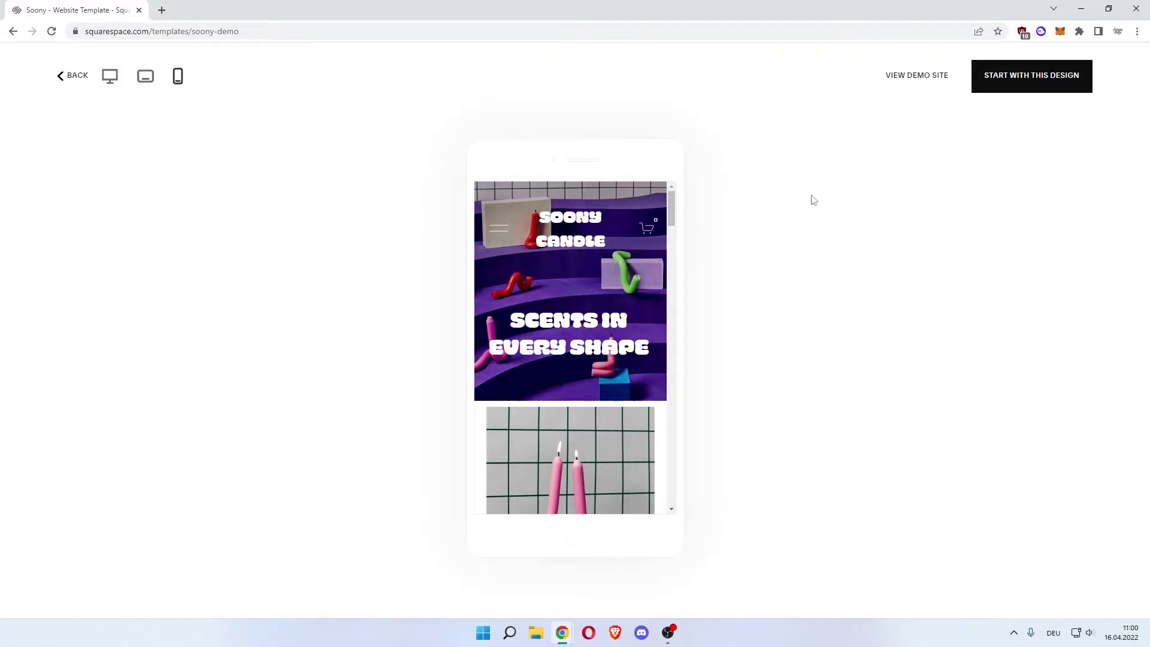
Start a new site from the Soony template titled 'How To Global Jewlery'.
left_click(1028, 84)
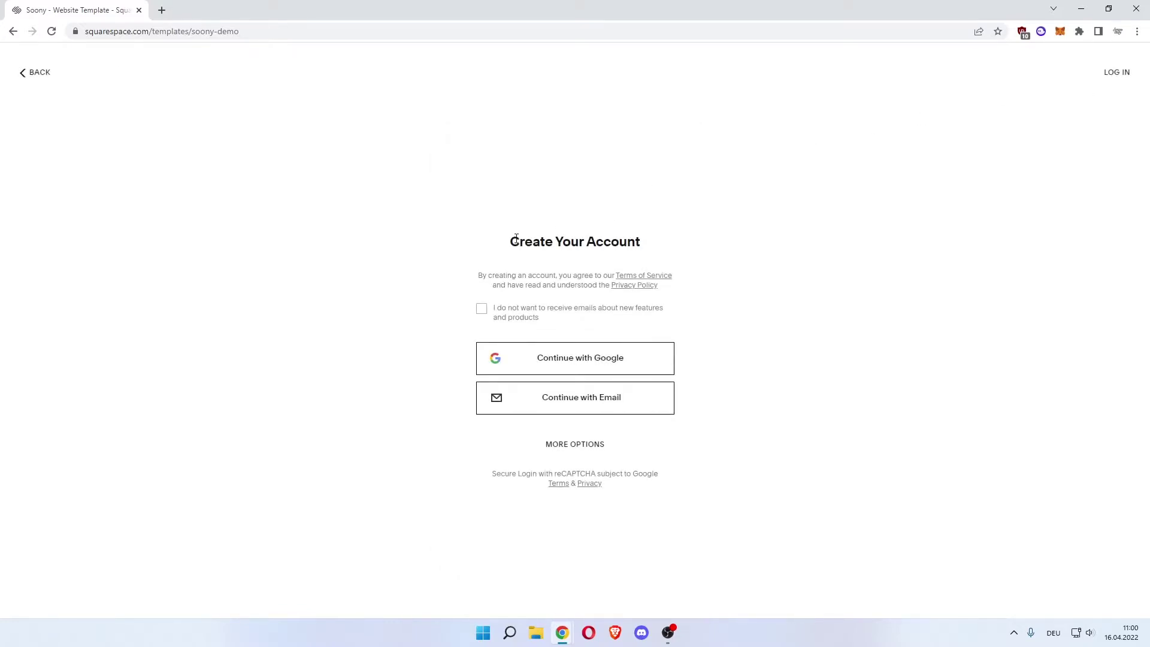
left_click_drag(510, 239, 663, 245)
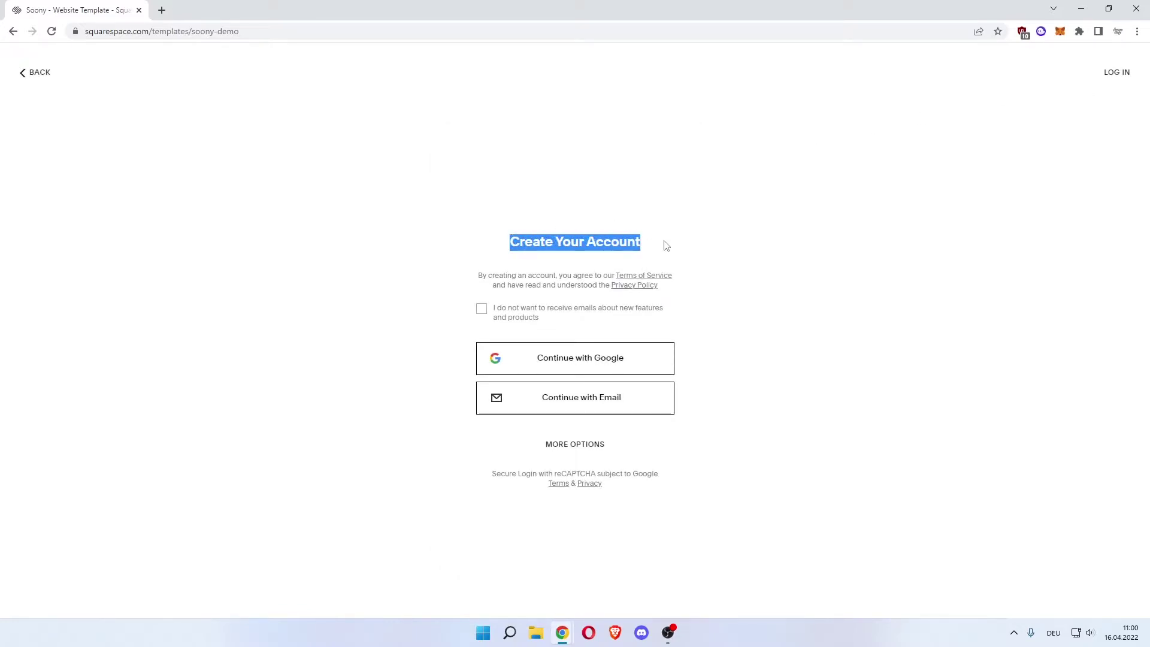
left_click(532, 240)
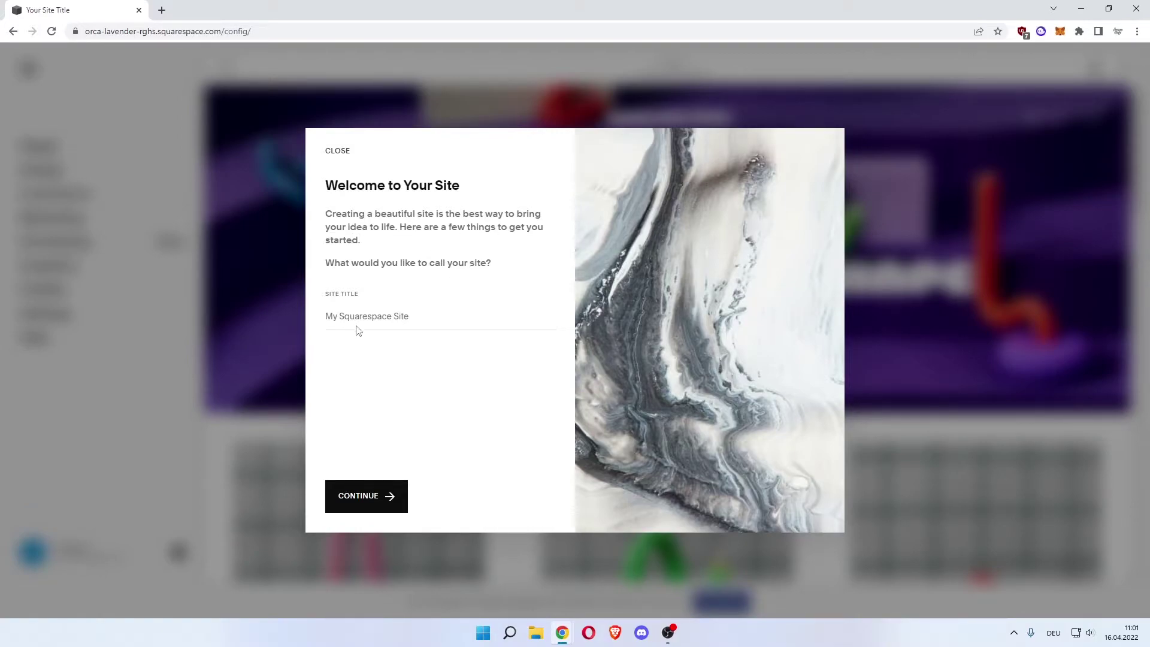
left_click_drag(337, 263, 434, 261)
left_click(375, 275)
type("Ho")
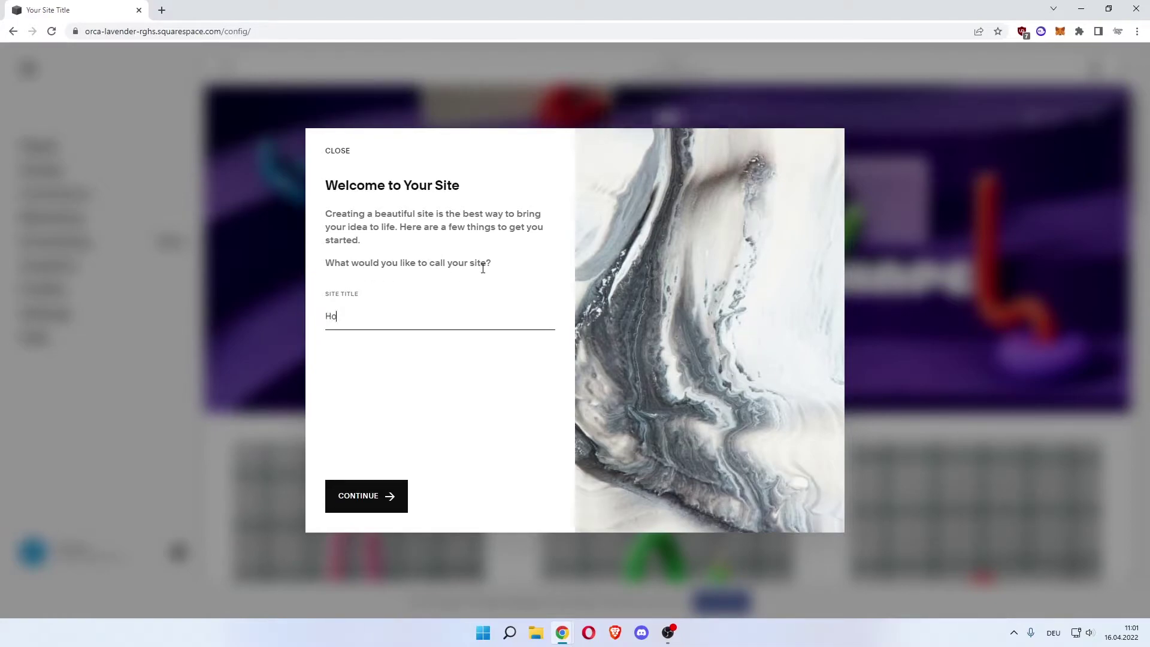
type("w To Globa")
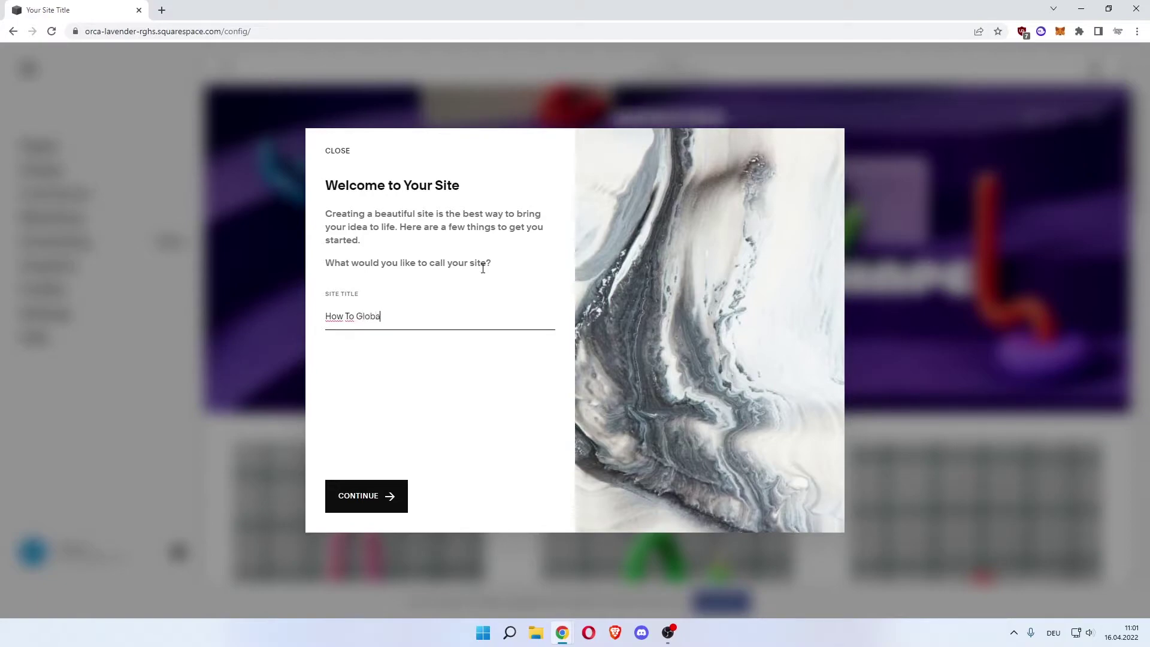
type("l Jewlery")
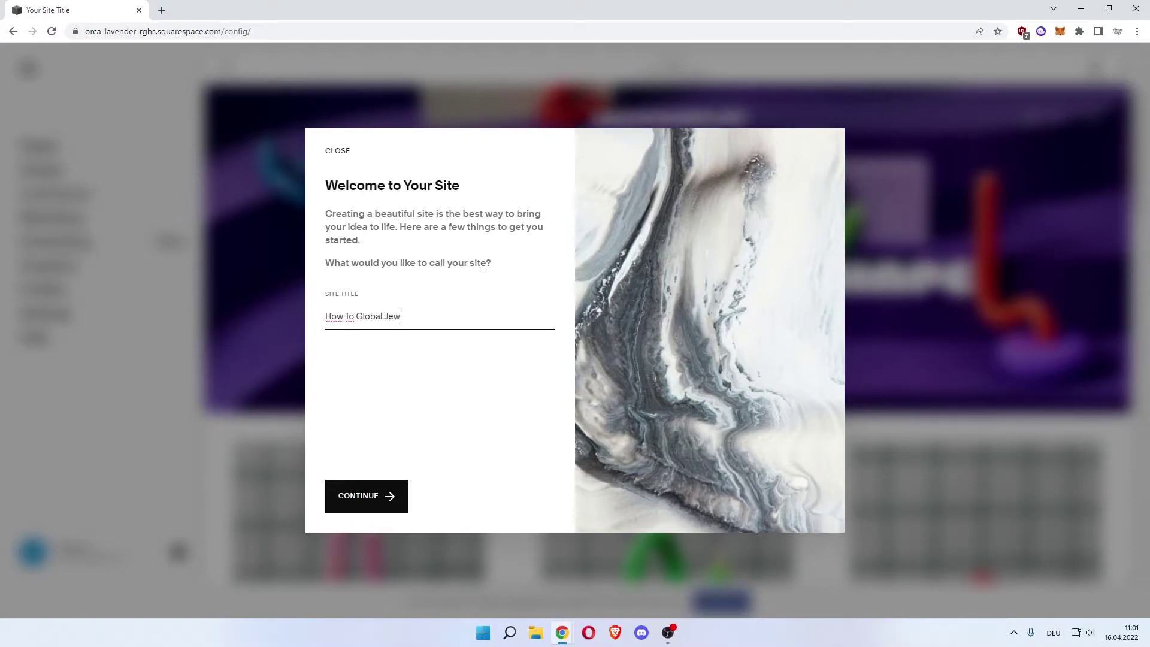
left_click(402, 484)
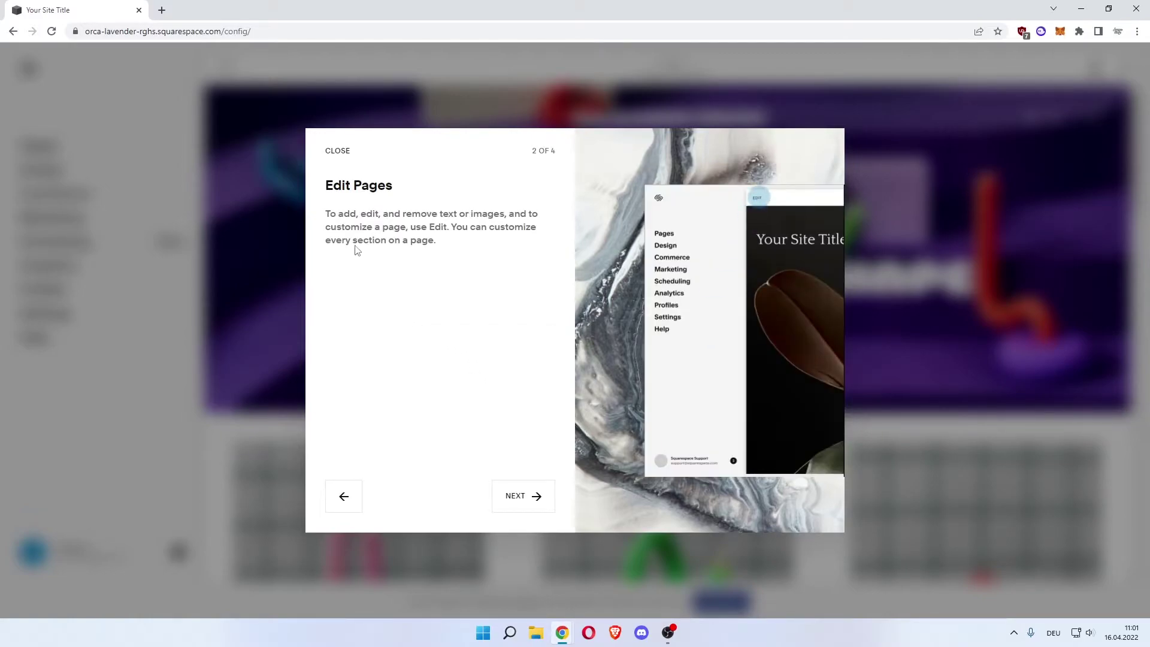
Advance the welcome tour through Create Pages to the Style Your Site step.
left_click_drag(330, 214, 338, 215)
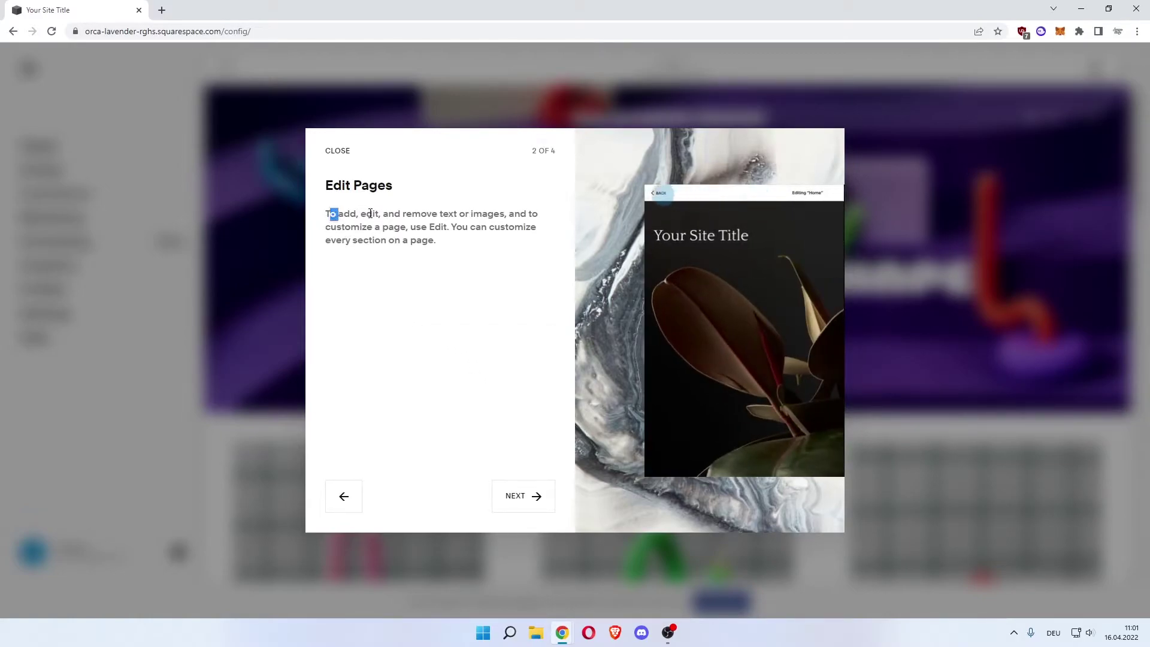
left_click(369, 213)
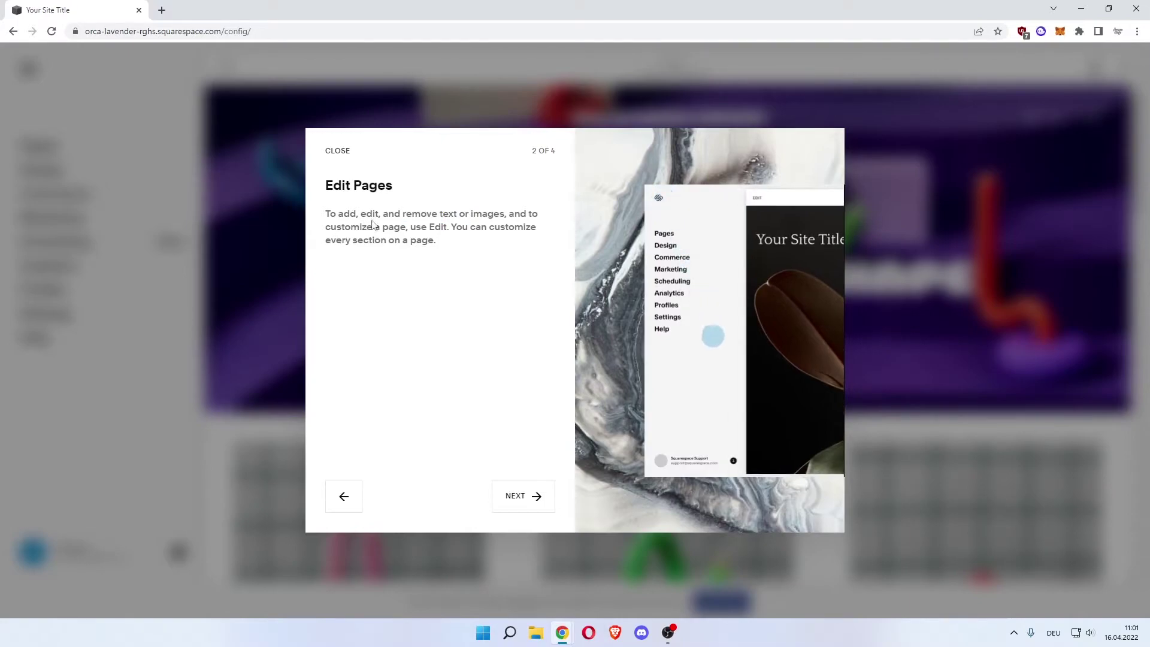
double_click(369, 214)
left_click_drag(480, 227, 508, 227)
left_click(511, 484)
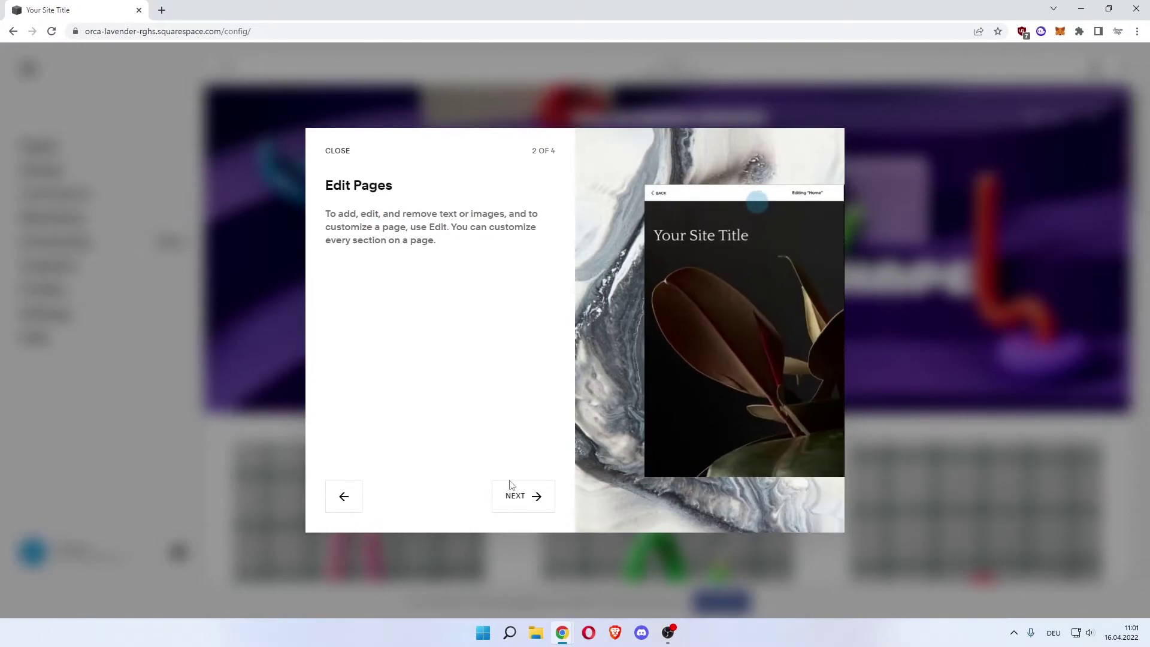
left_click(513, 494)
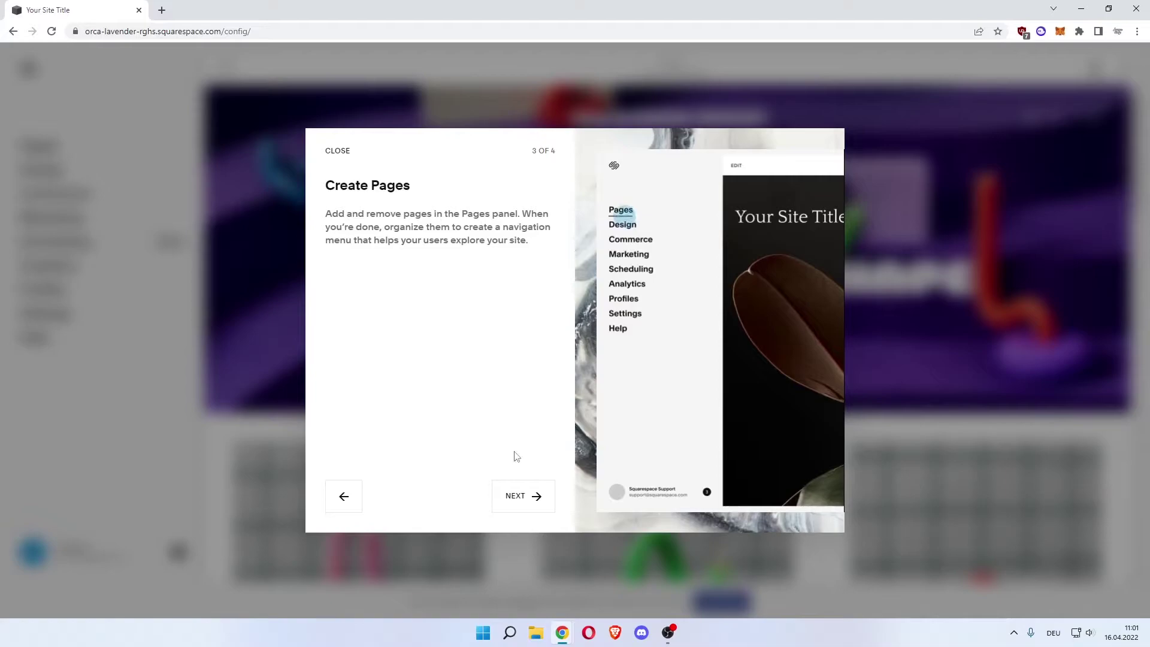
left_click(529, 495)
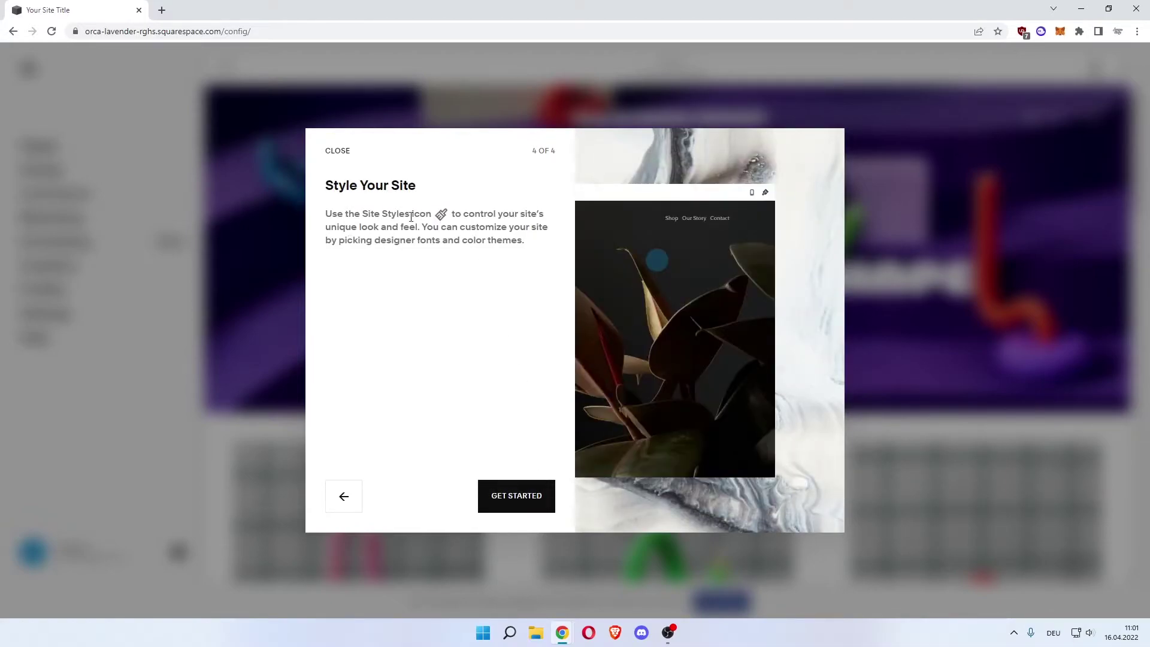
Finish the tour, go to Commerce, and dismiss the where-are-you-selling questionnaire.
left_click(511, 495)
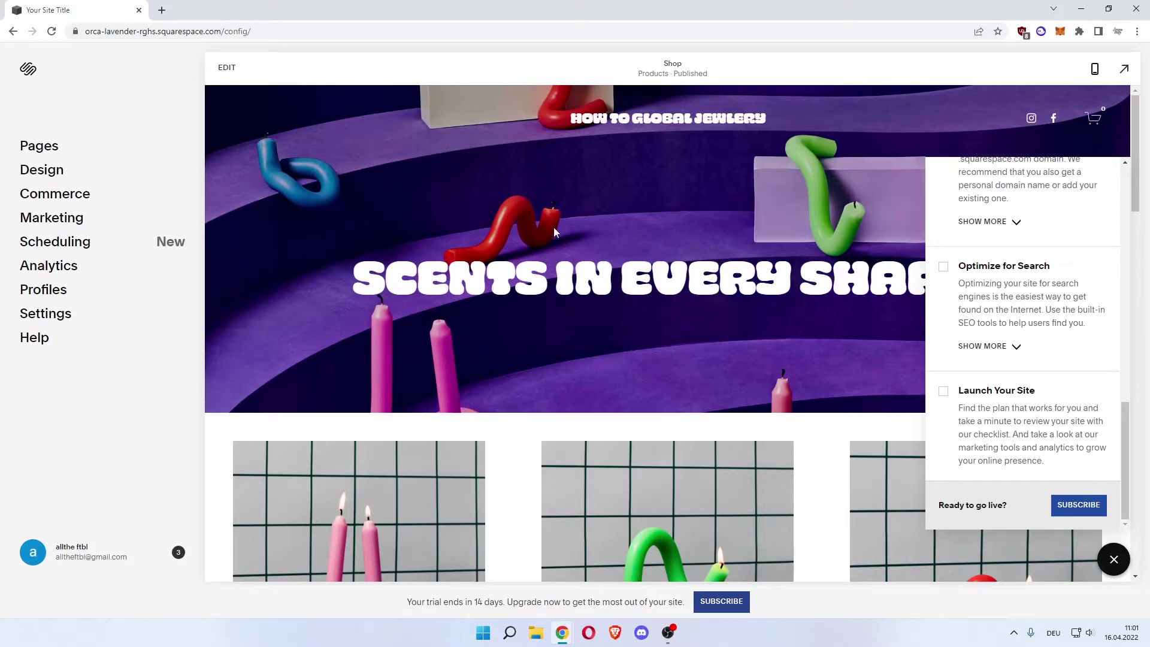
scroll(553, 232, "down", 4)
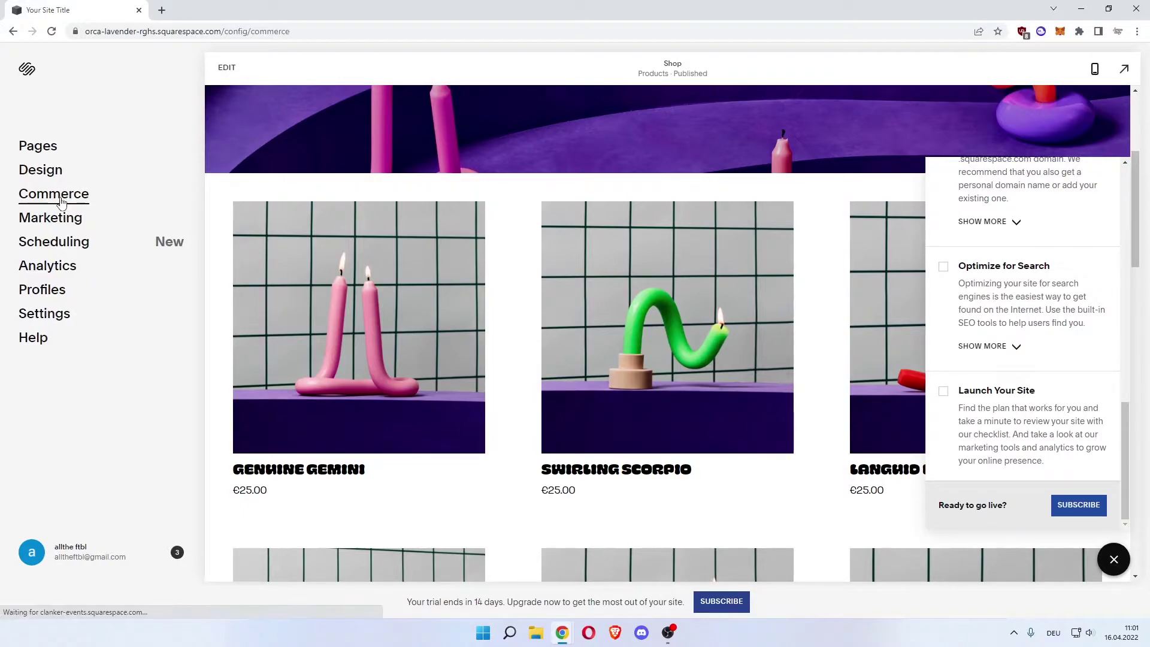
left_click(61, 198)
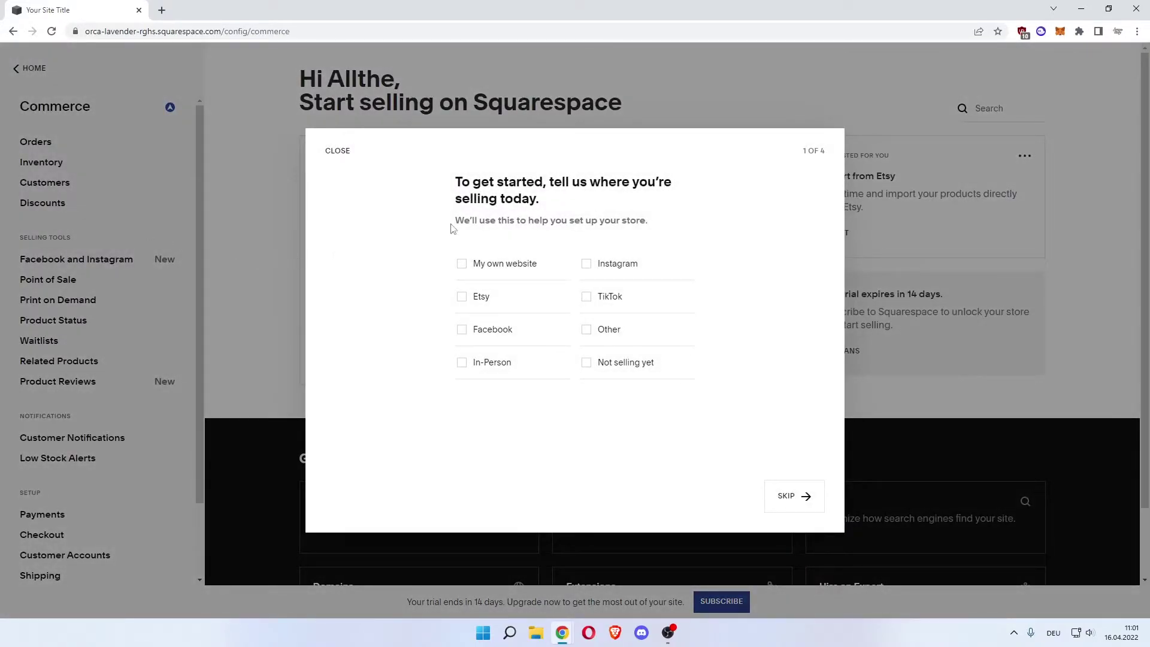
left_click(333, 152)
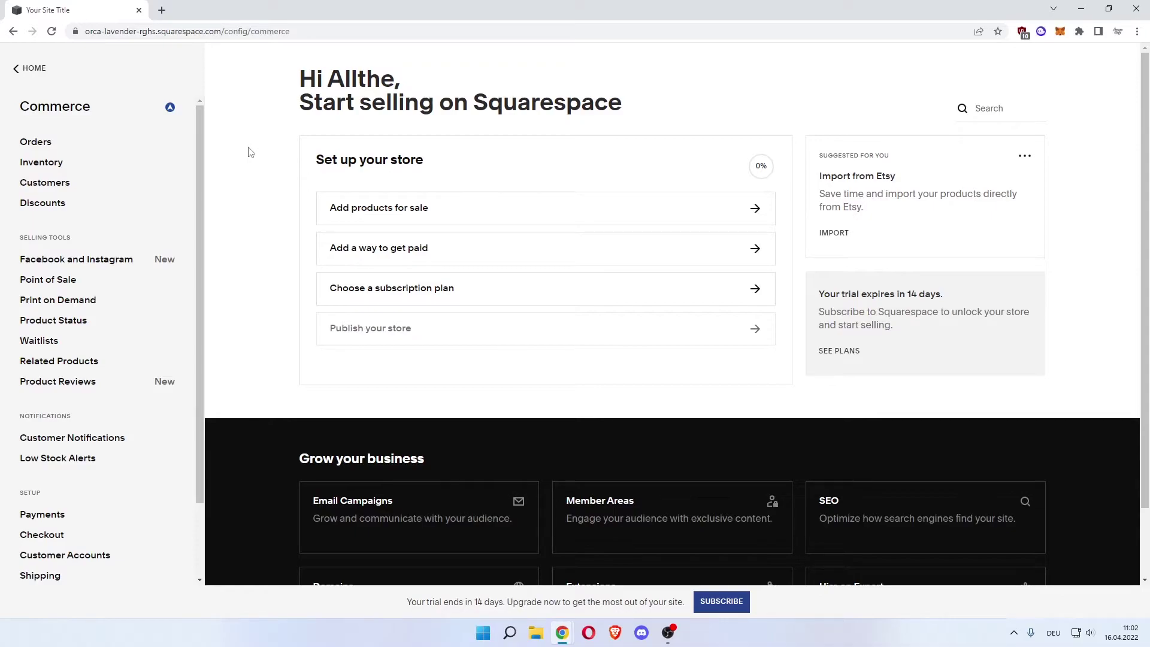
mouse_move(284, 166)
left_mouse_down()
mouse_move(358, 161)
mouse_move(287, 165)
left_mouse_up()
Create a store page named 'How to Global Jewelry' for selling physical products.
left_click(439, 213)
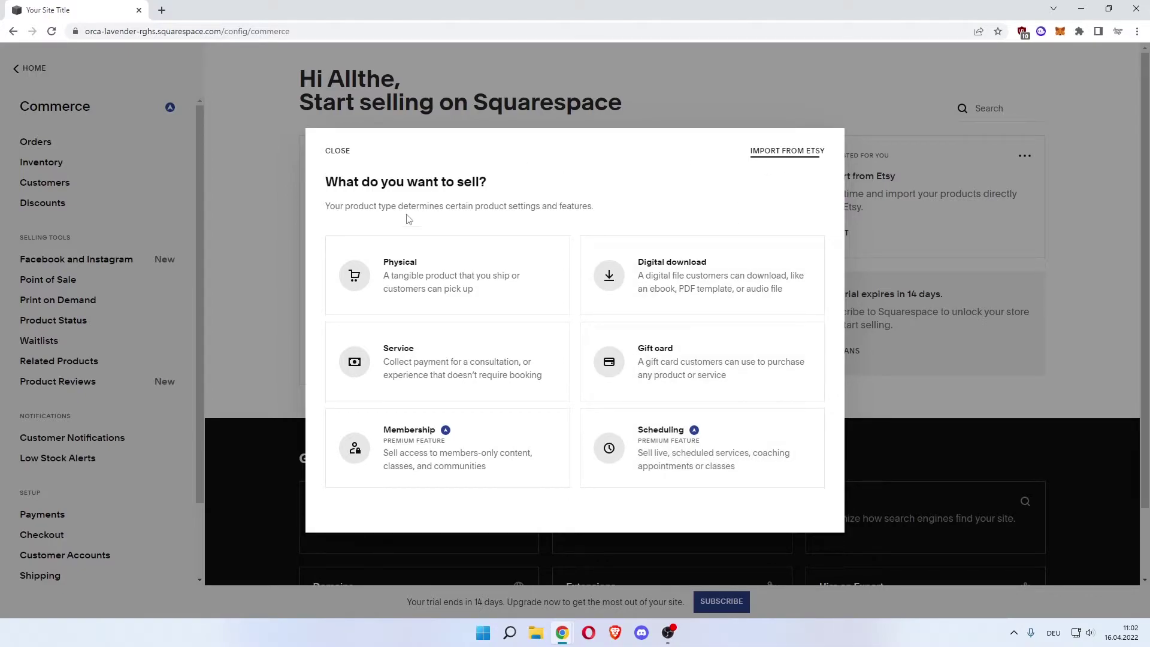
left_click(399, 280)
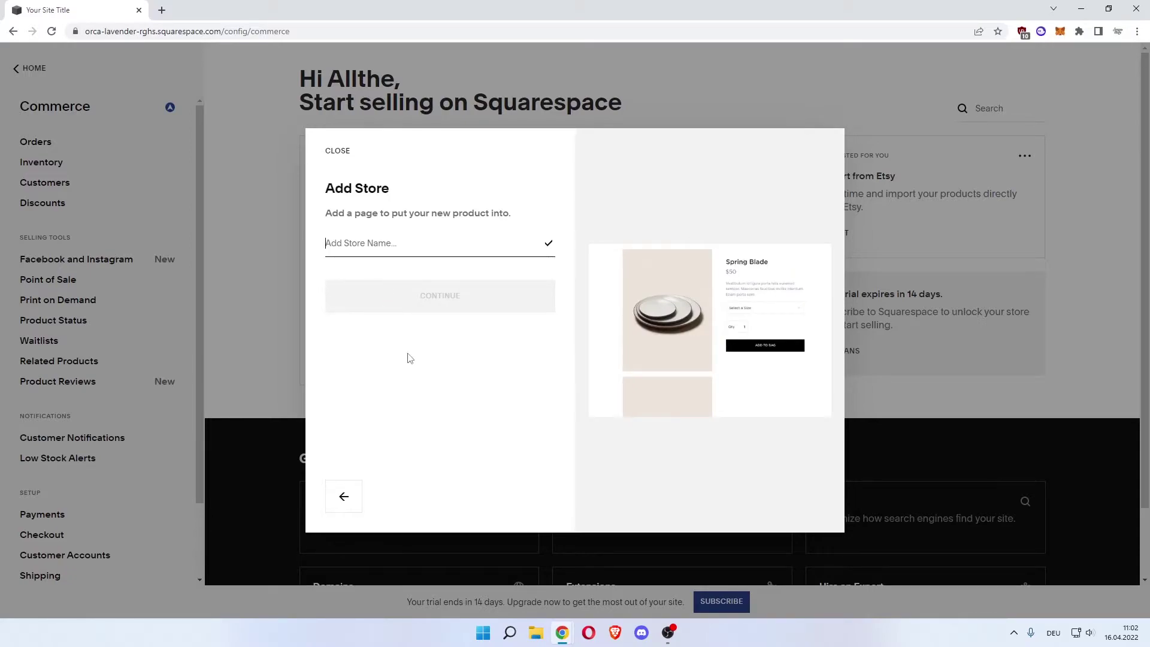
type("How to")
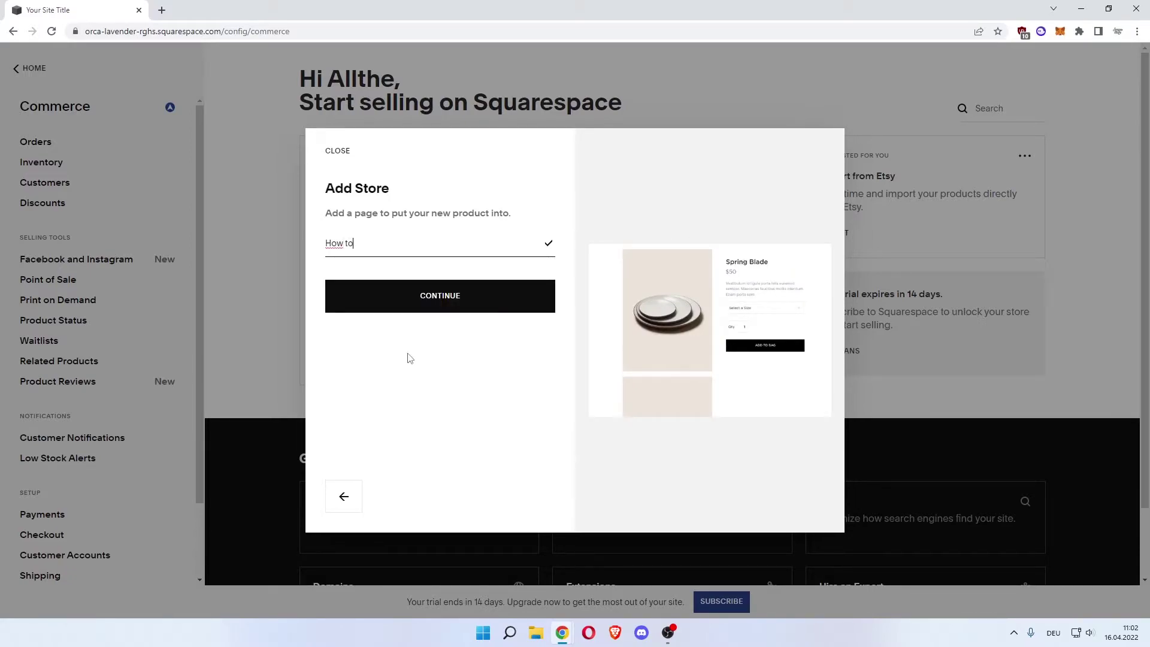
type(" Global")
type(" Jewelry")
left_click(436, 306)
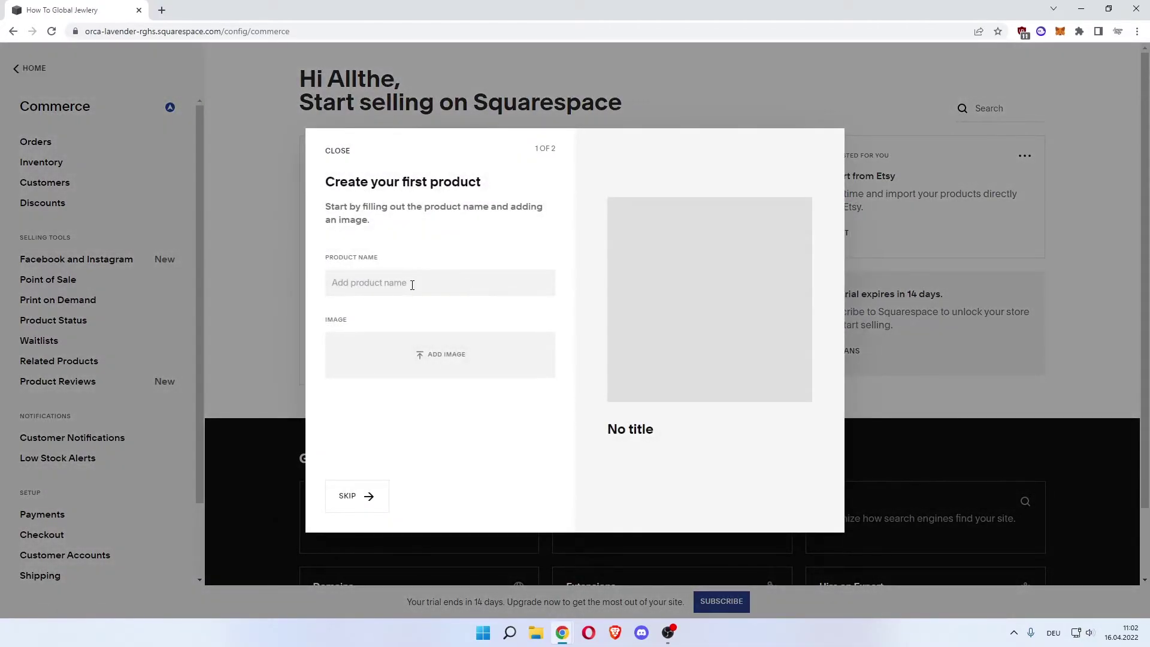
Name the first product 'Necklace'.
left_click_drag(341, 186, 442, 184)
left_click_drag(365, 206, 474, 208)
left_click(456, 221)
type("Necklace")
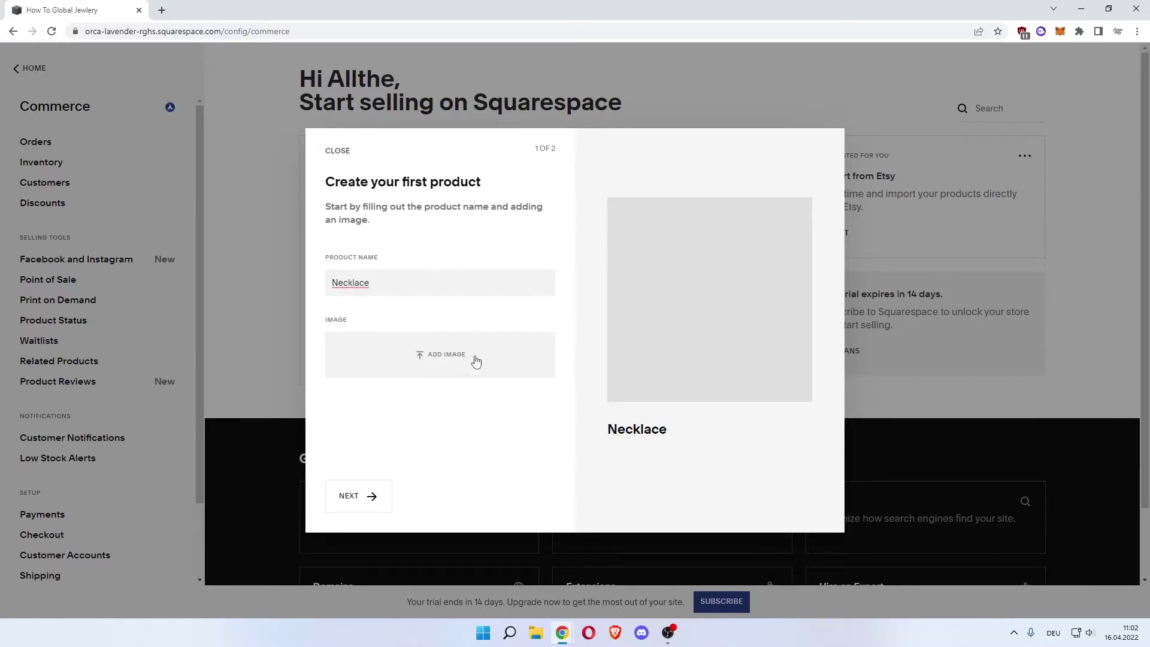
left_click(361, 499)
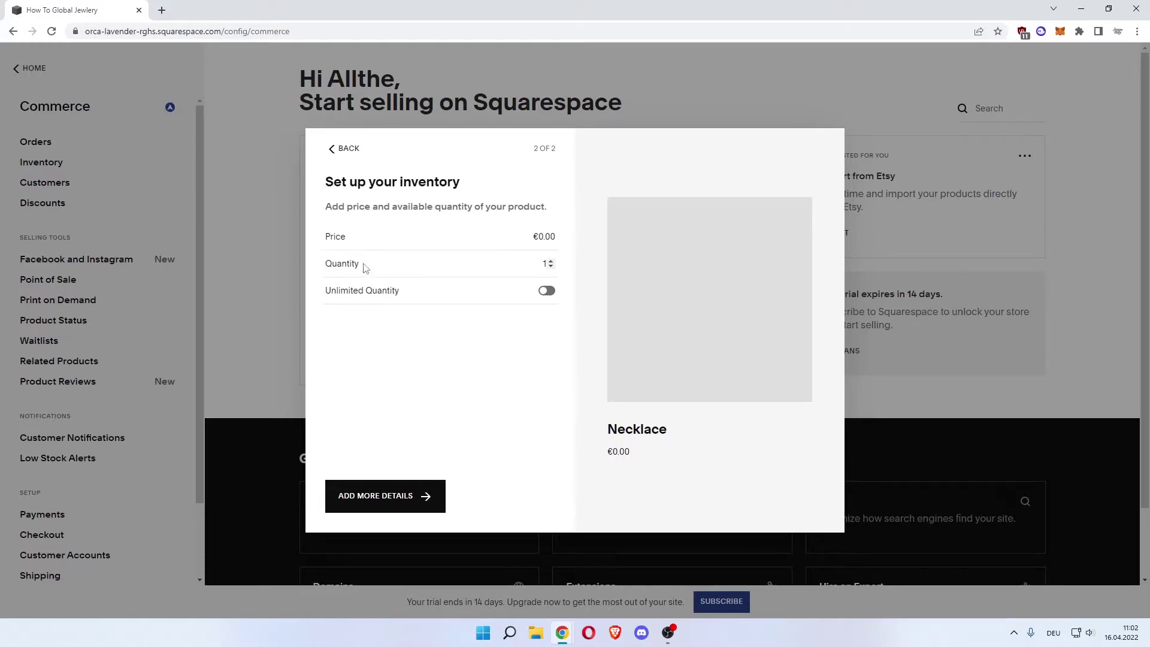
Price the Necklace at €100 with unlimited quantity and open the full product editor.
left_click(547, 238)
type("100")
left_click(483, 261)
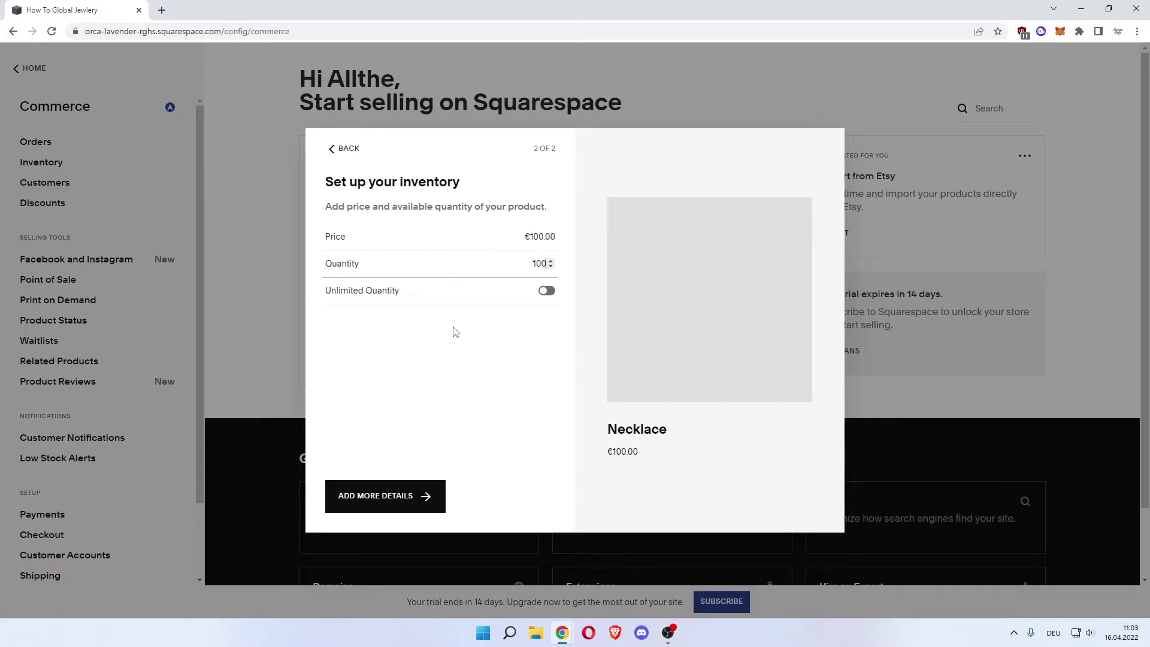
left_click(543, 291)
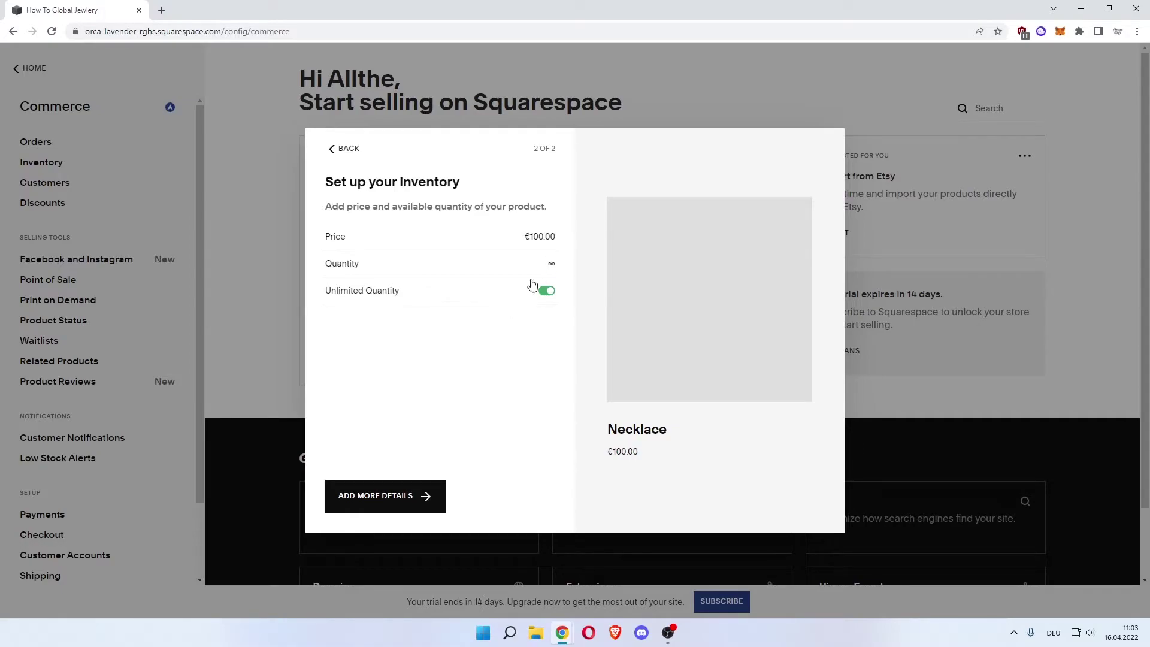
left_click(420, 498)
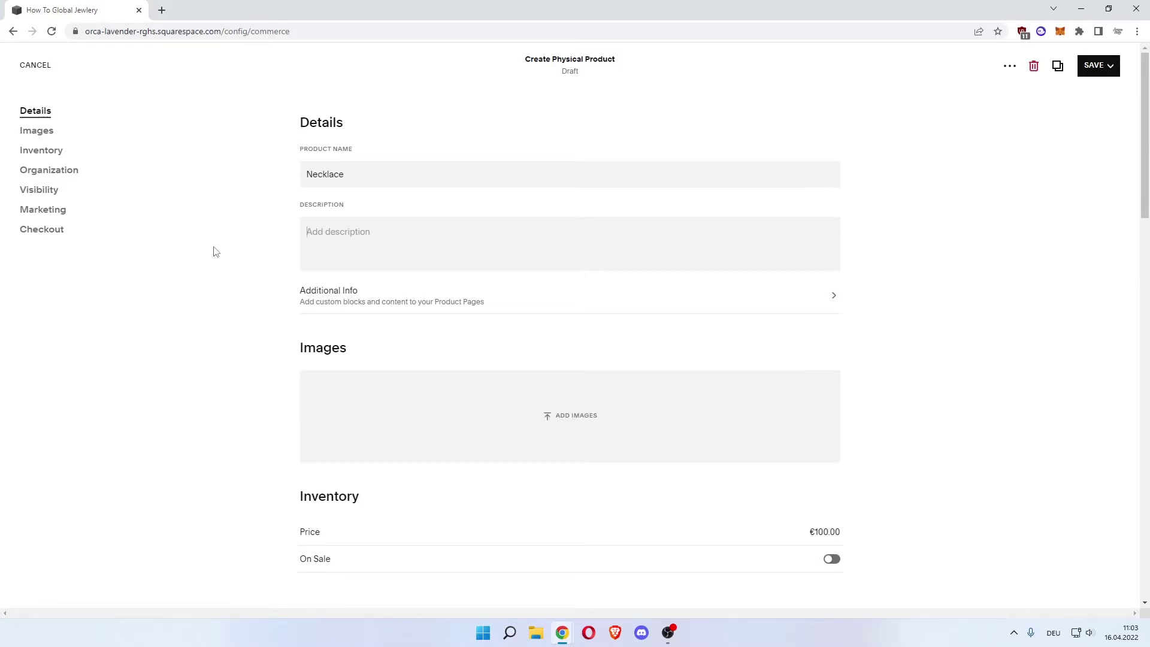
type("how to global necklace")
left_click_drag(372, 173, 282, 173)
key("Right")
scroll(518, 305, "down", 2)
scroll(395, 321, "down", 2)
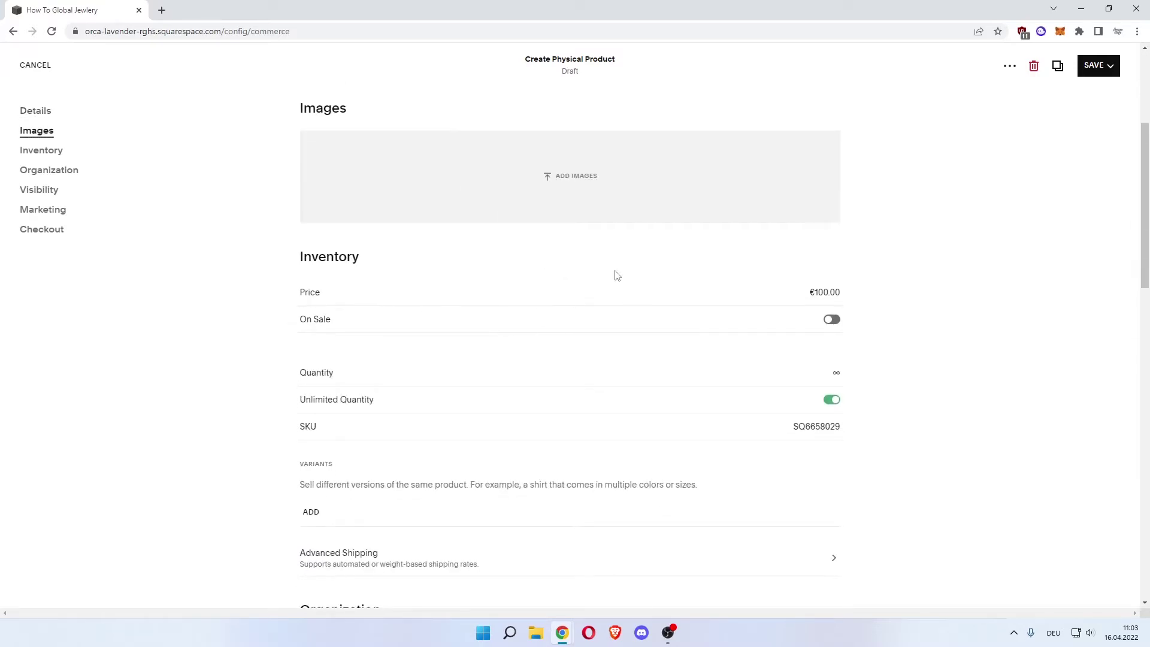
scroll(269, 286, "down", 2)
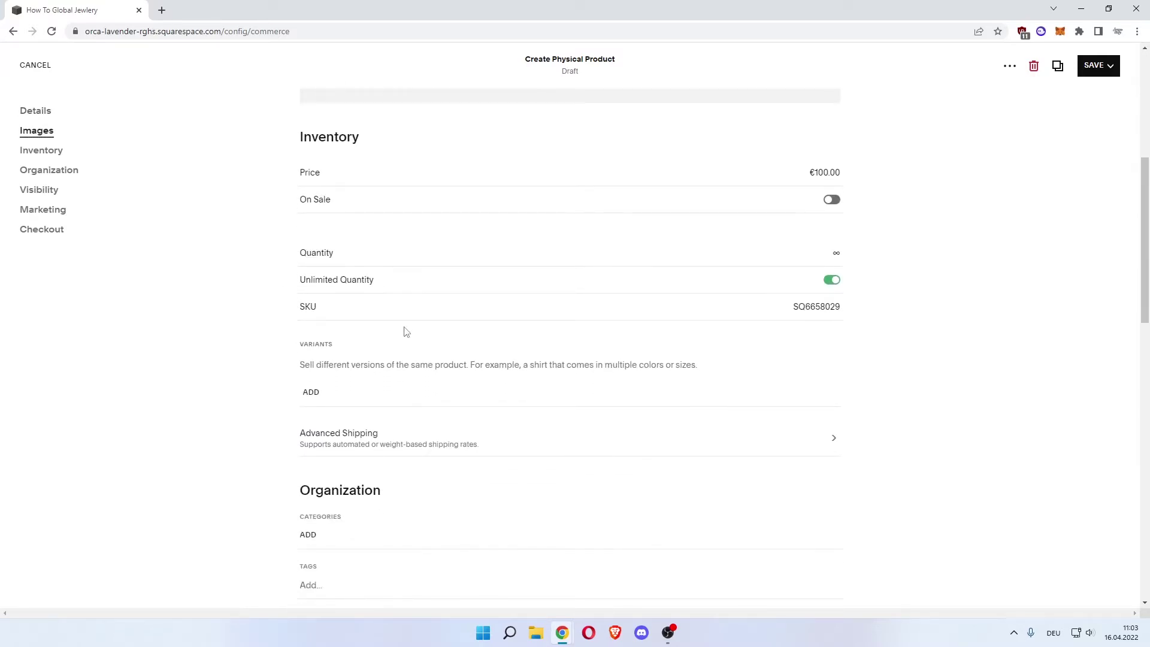
scroll(287, 316, "down", 1)
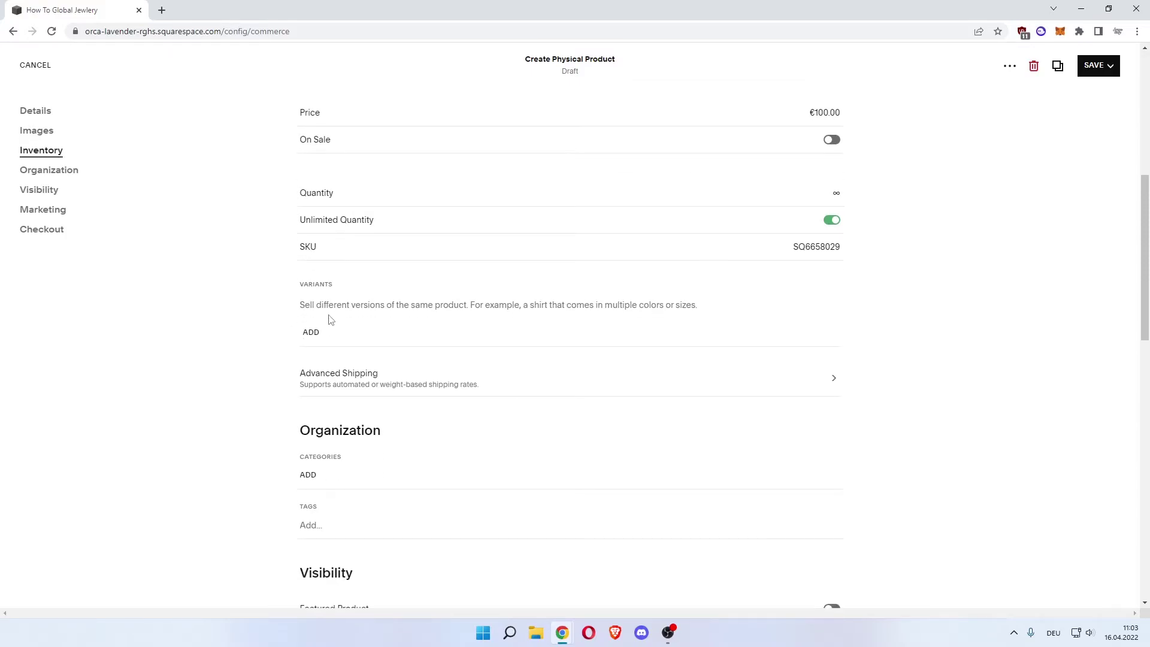
Add a Color option with values Black, gold and Silver.
left_click(318, 333)
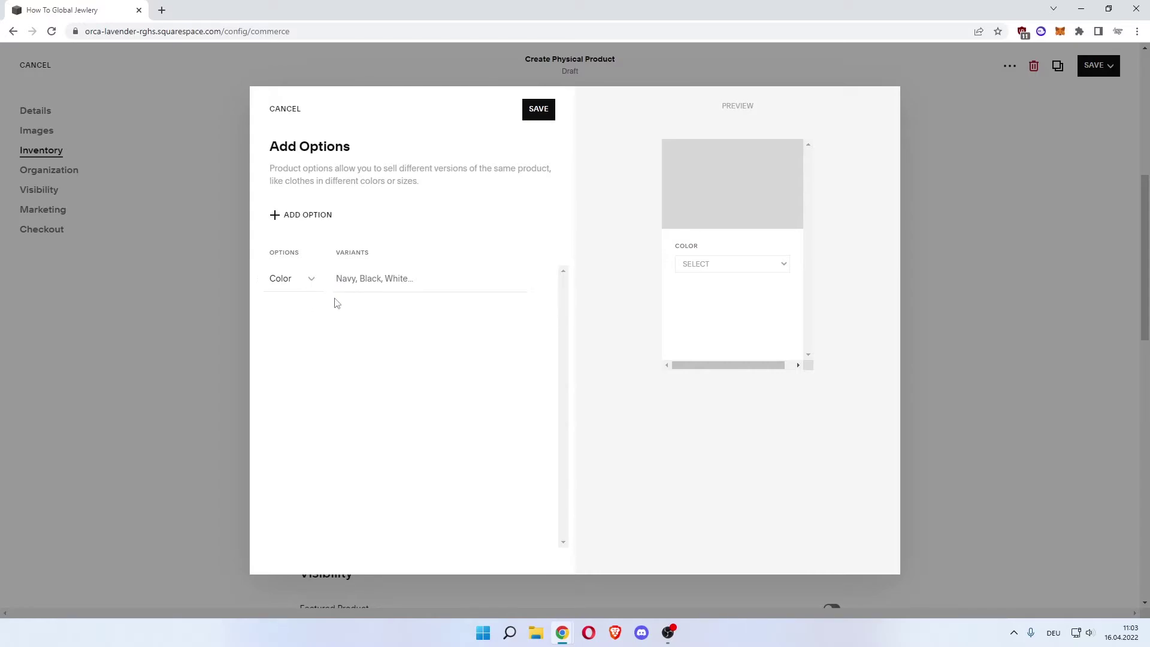
type("Black")
left_click(399, 317)
type("gold")
left_click(401, 317)
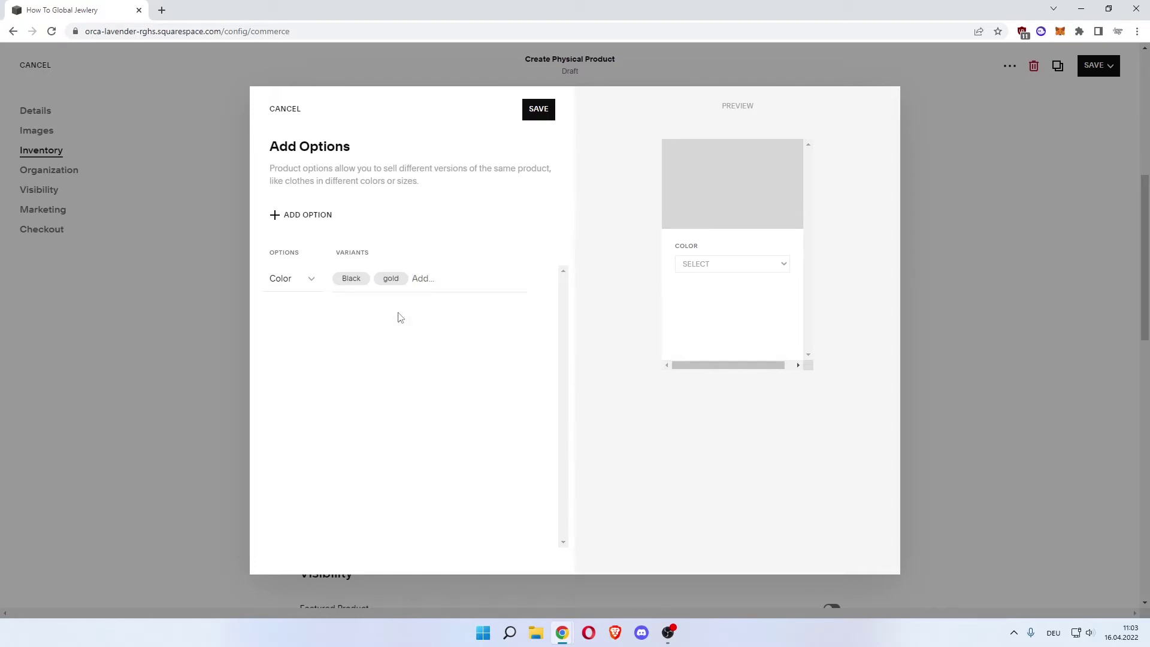
type("tit")
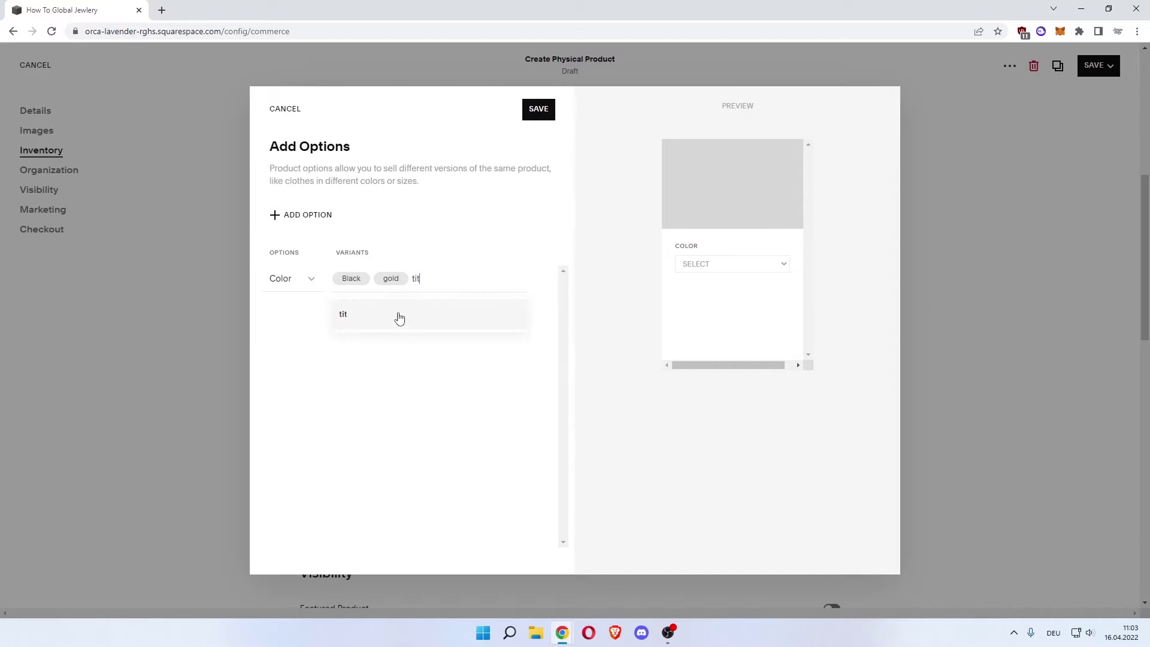
key("BackSpace")
key("BackSpace")
type("Silver")
left_click(399, 316)
Add a Material option with values Gold, Gold Plated and Silver Plated.
left_click(316, 219)
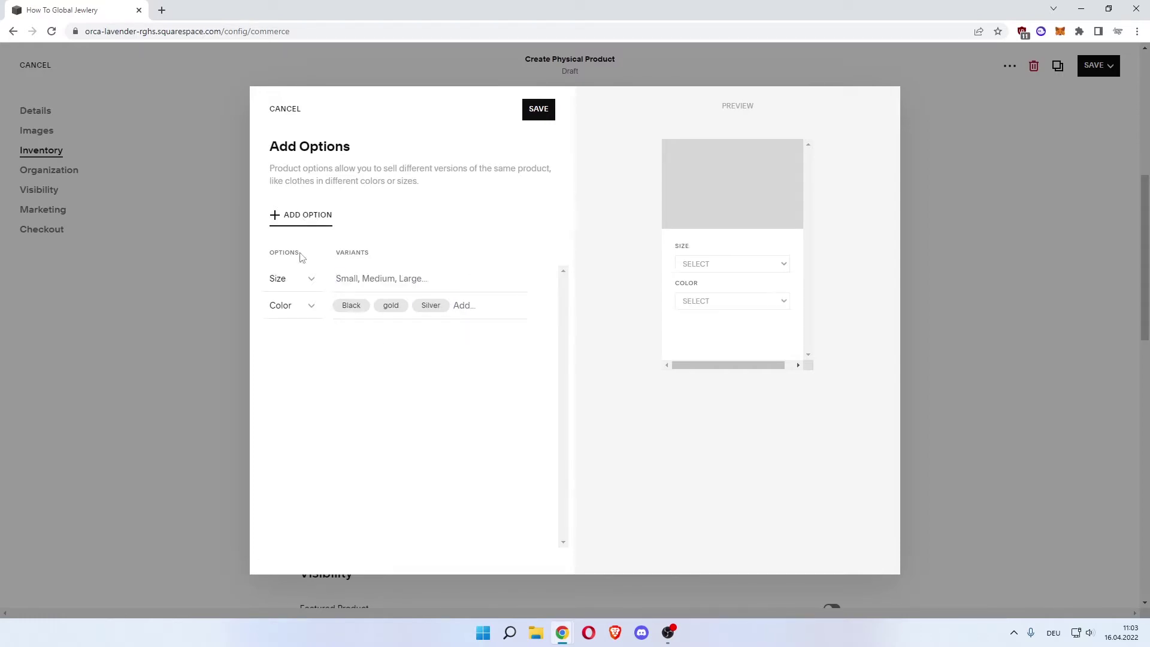
left_click(311, 281)
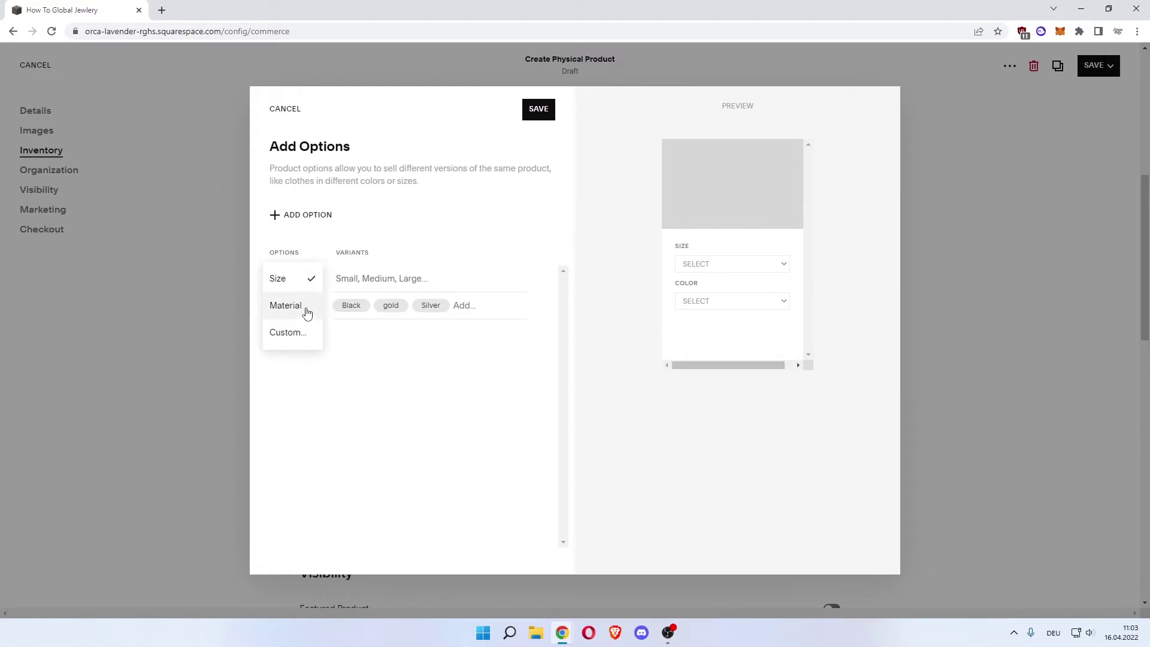
left_click(301, 307)
left_click(348, 279)
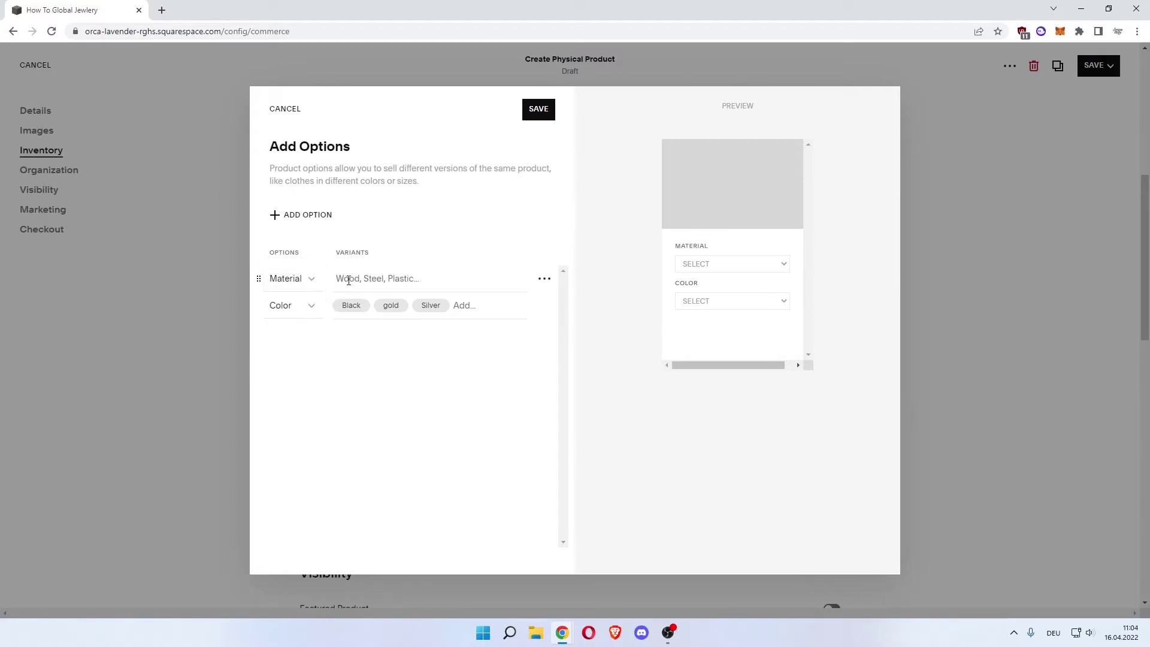
type("ti")
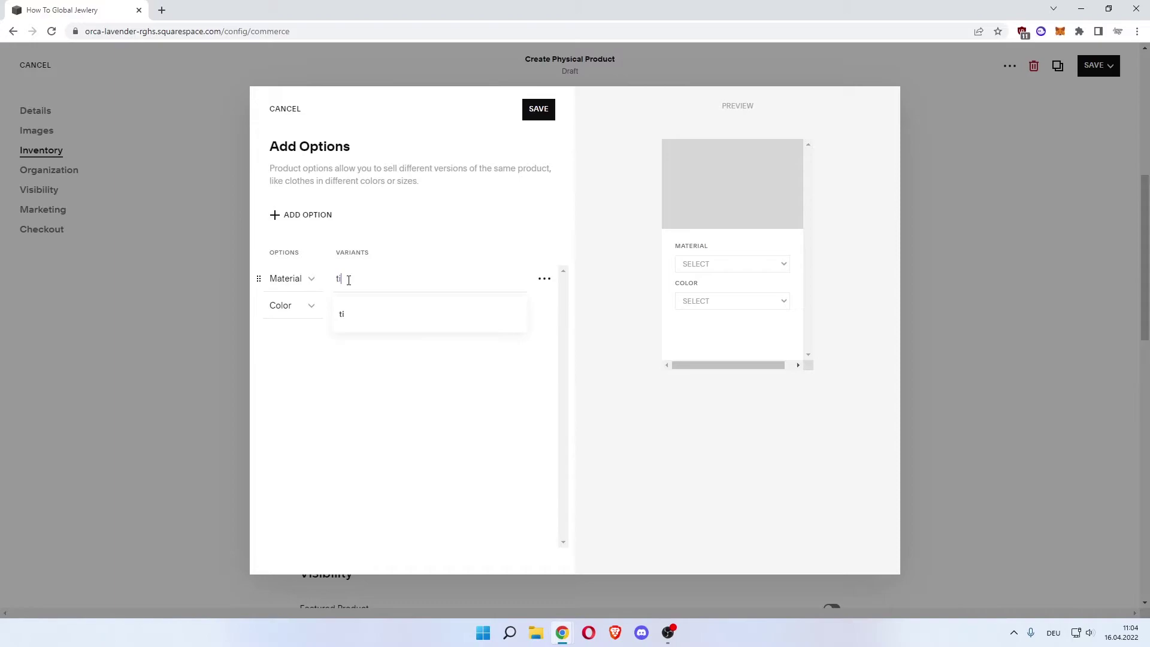
key("BackSpace")
key("BackSpace")
key("BackSpace")
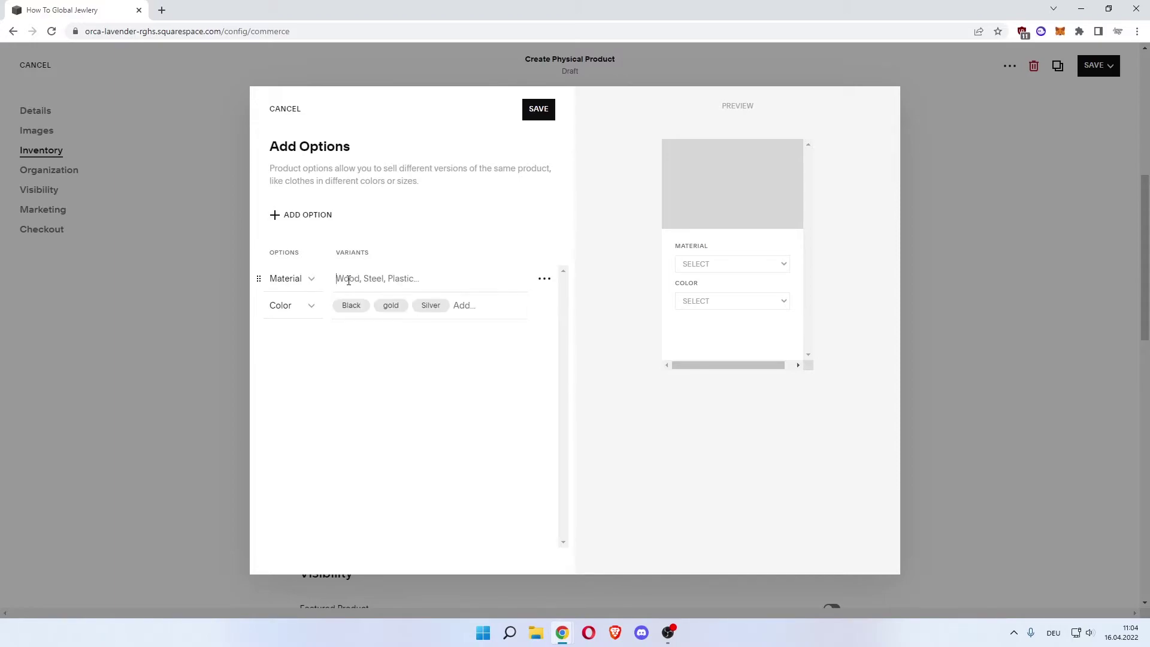
type("gold")
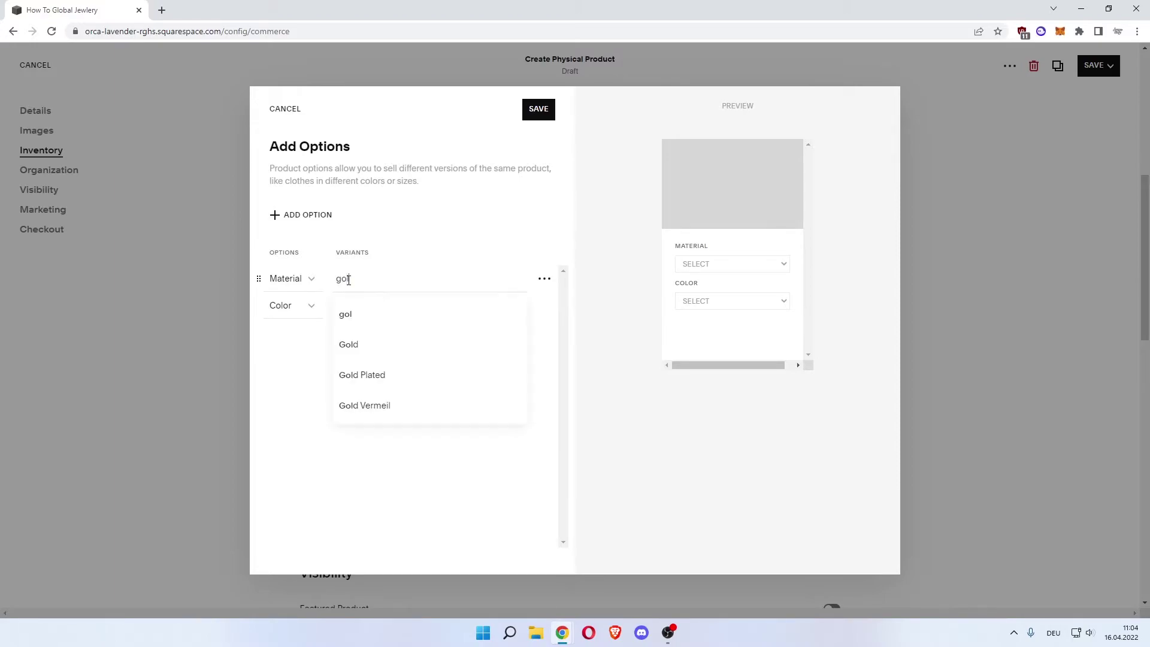
left_click(358, 311)
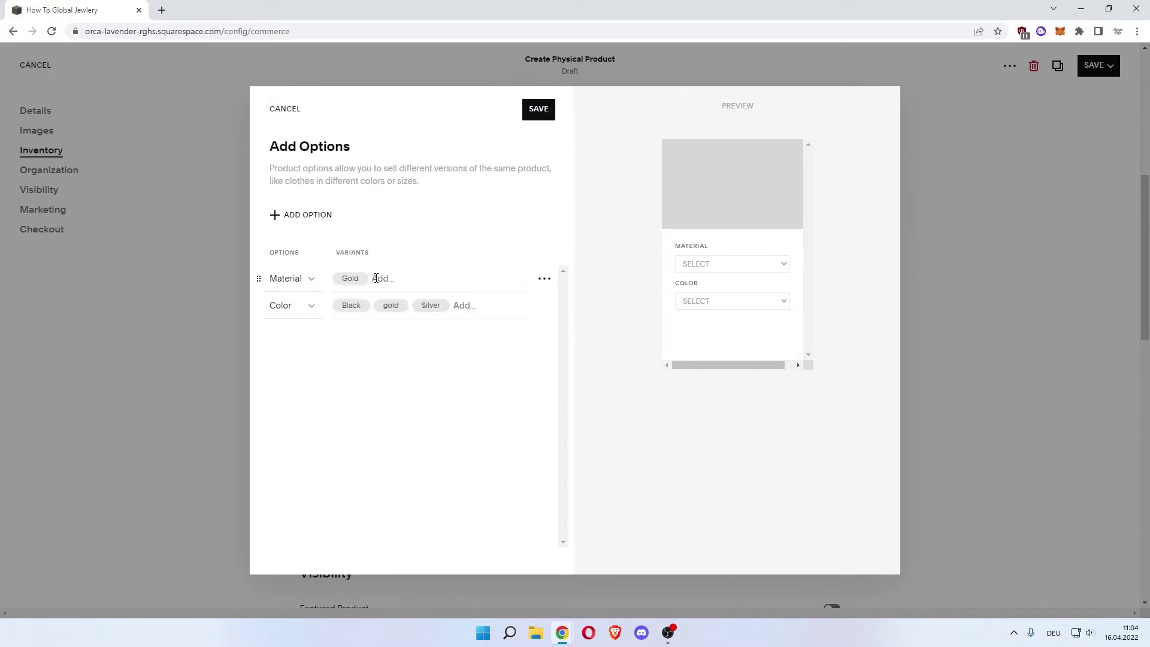
type("gold")
left_click(380, 345)
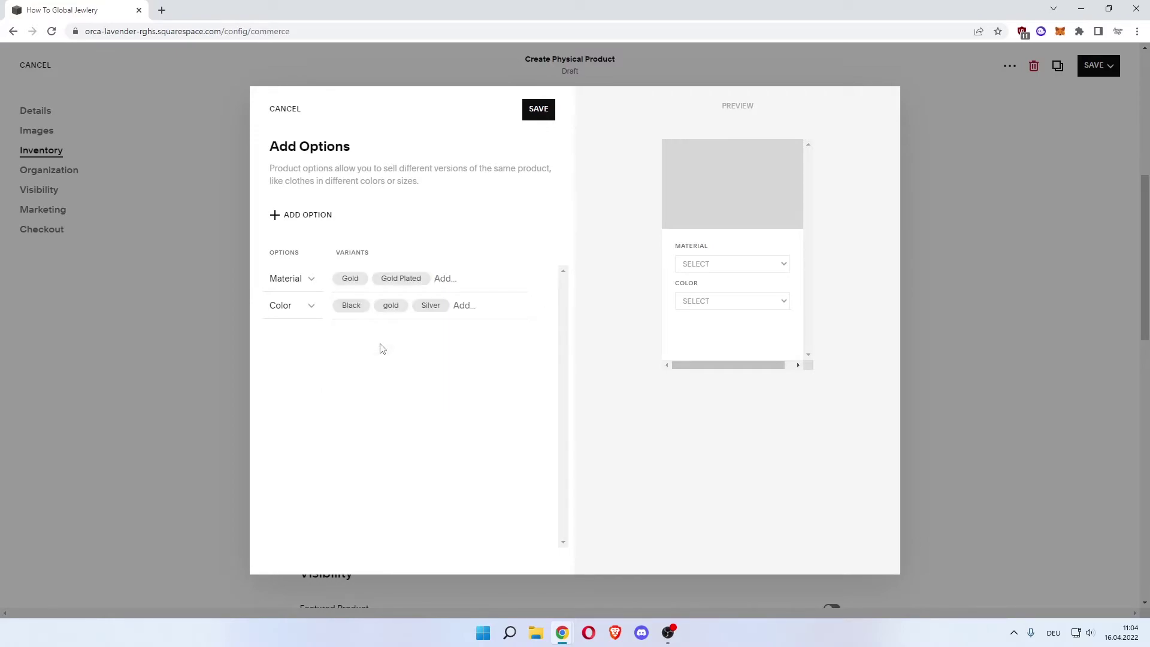
type("silver")
left_click(380, 343)
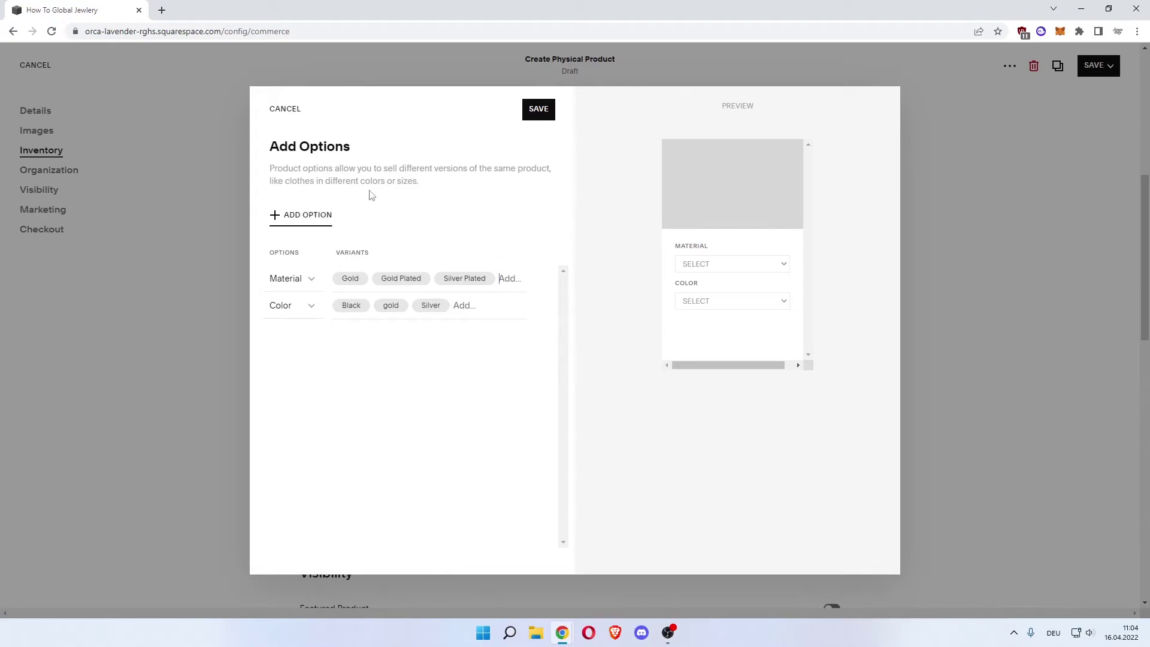
left_click(309, 281)
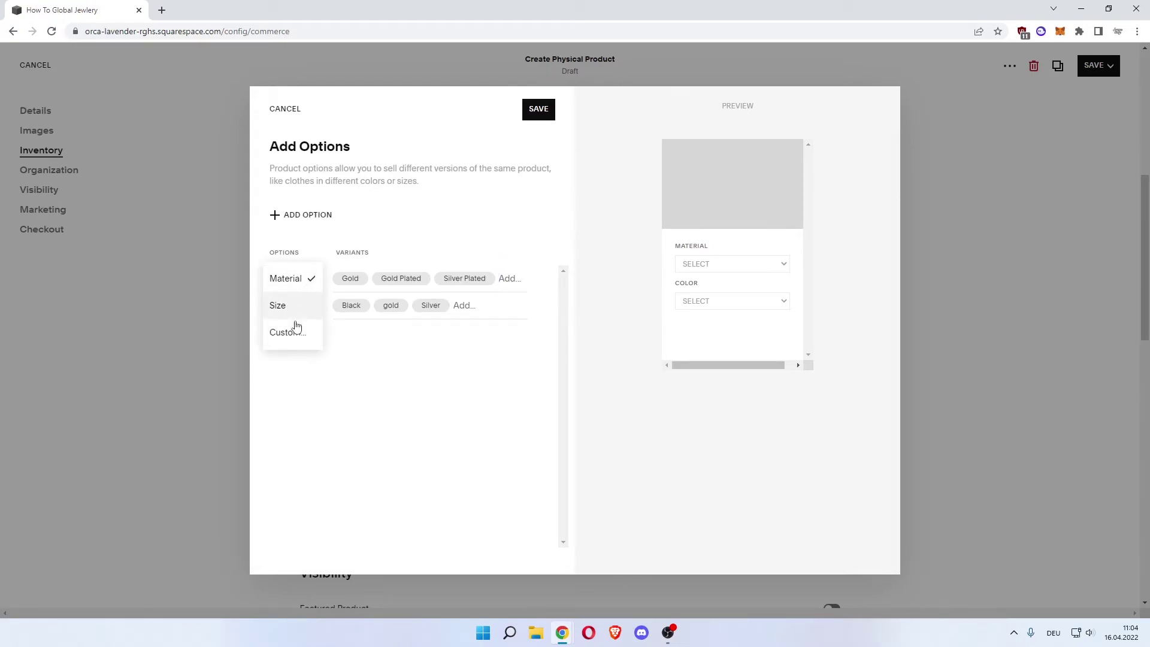
left_click(404, 387)
Save the 9 variants and mark the Necklace as a Featured Product.
left_click(538, 109)
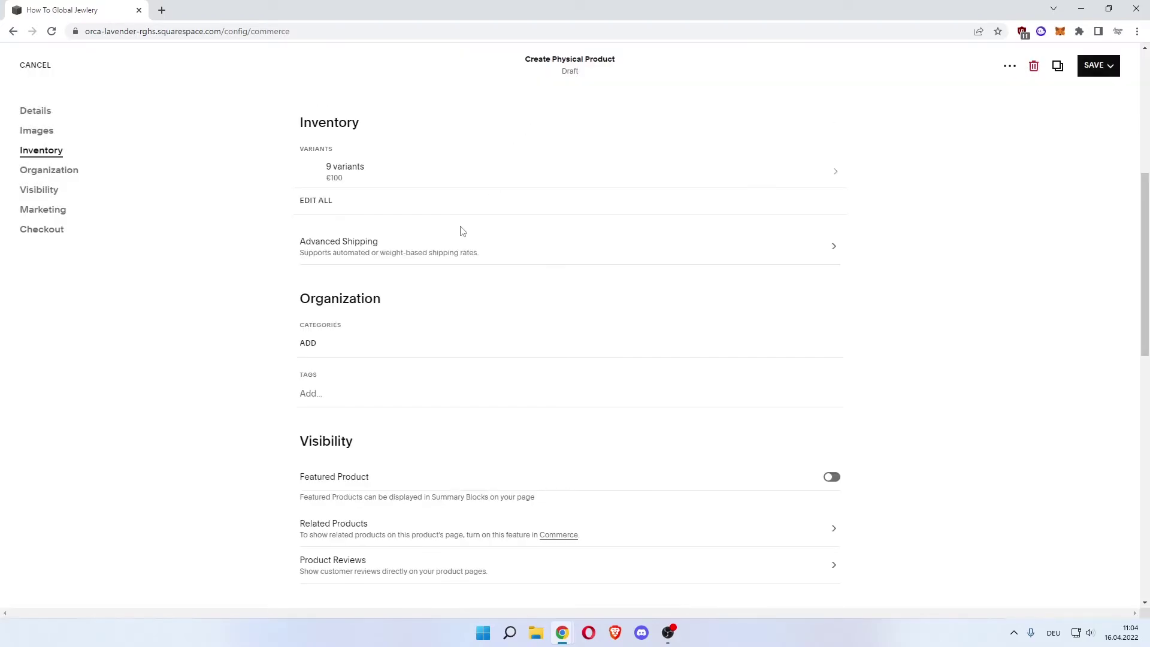
scroll(255, 299, "down", 3)
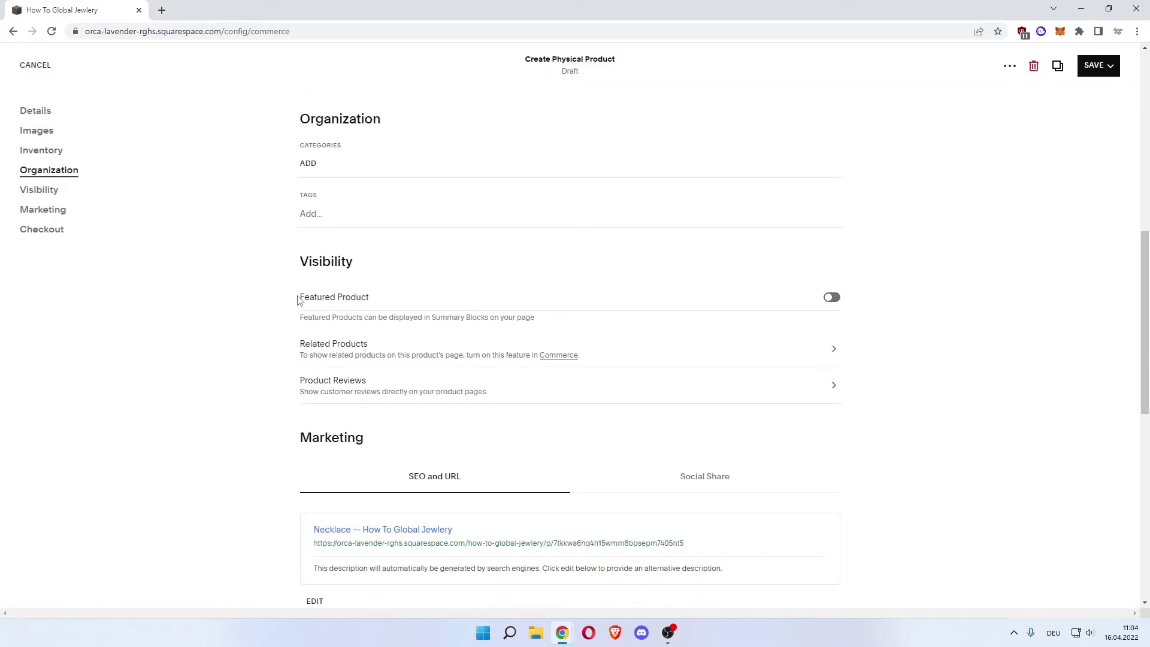
left_click_drag(300, 297, 354, 296)
left_click(354, 296)
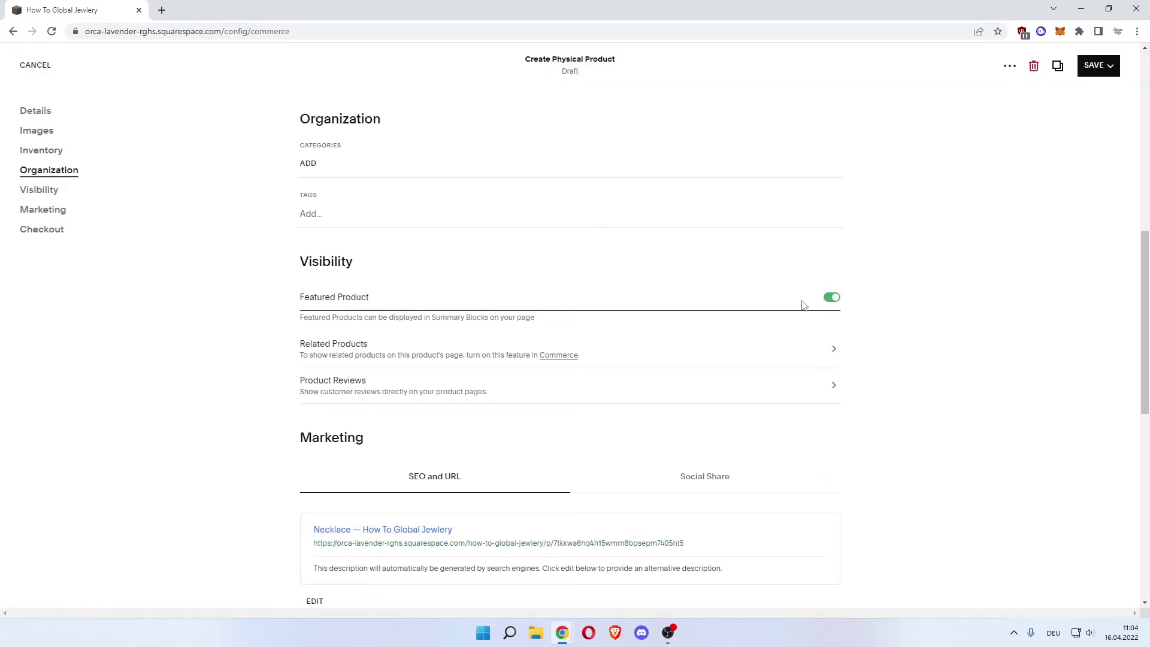
Scroll down to the search preview titled 'Necklace — How To Global Jewlery'.
scroll(287, 300, "down", 1)
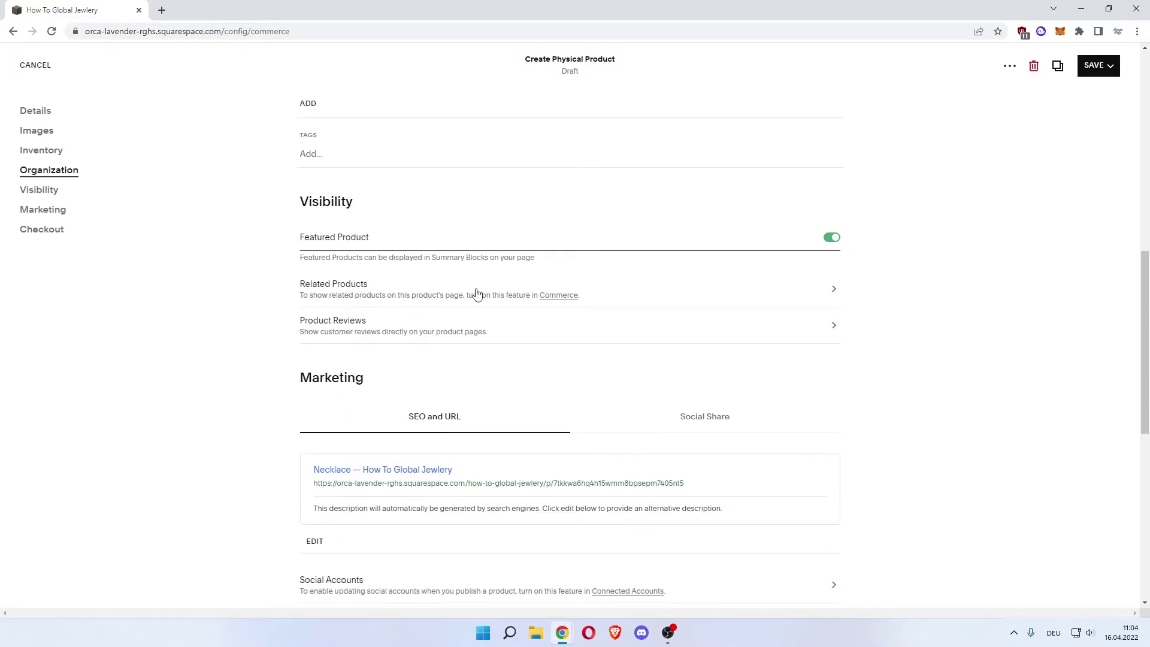
scroll(287, 312, "down", 2)
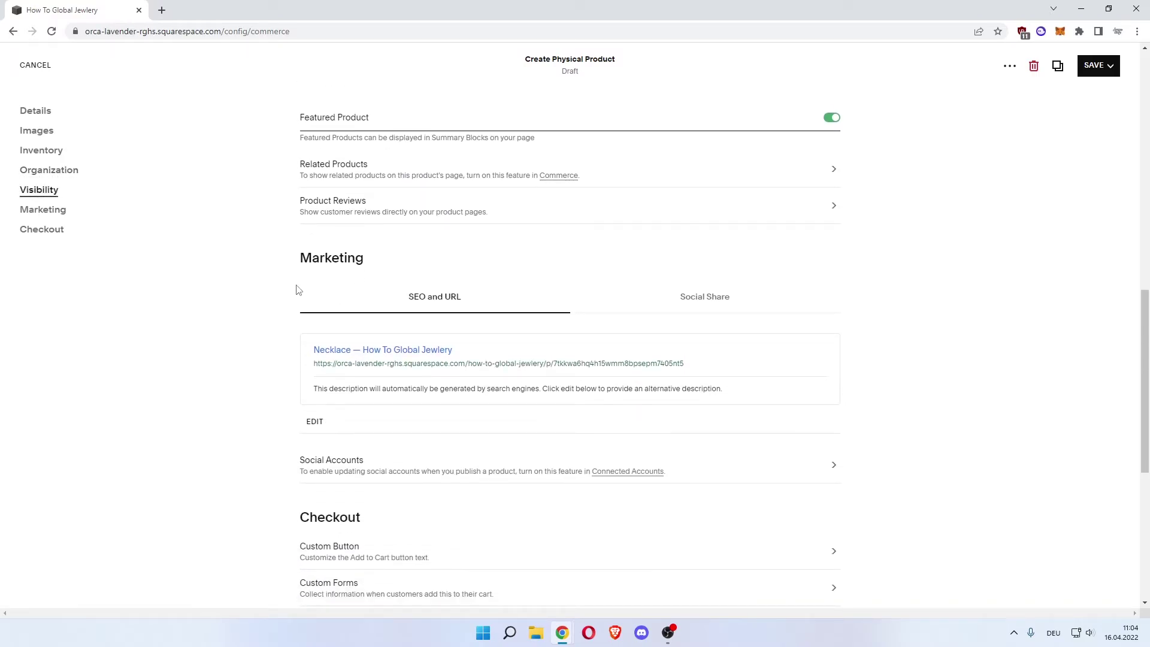
left_click_drag(297, 290, 377, 300)
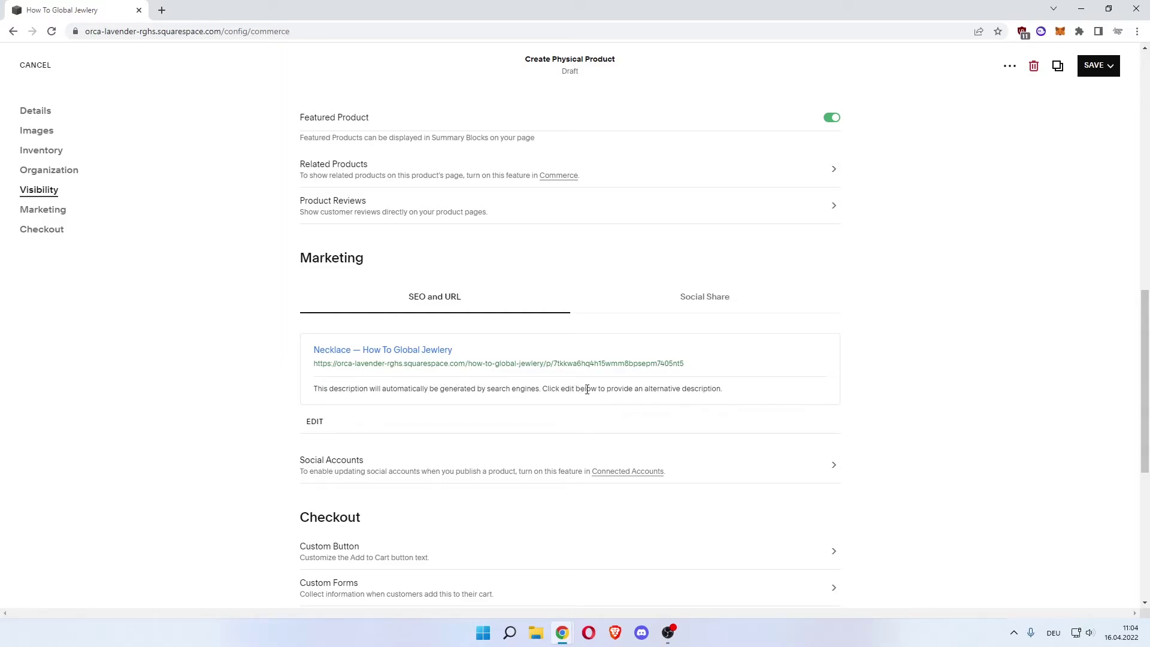
scroll(259, 336, "down", 2)
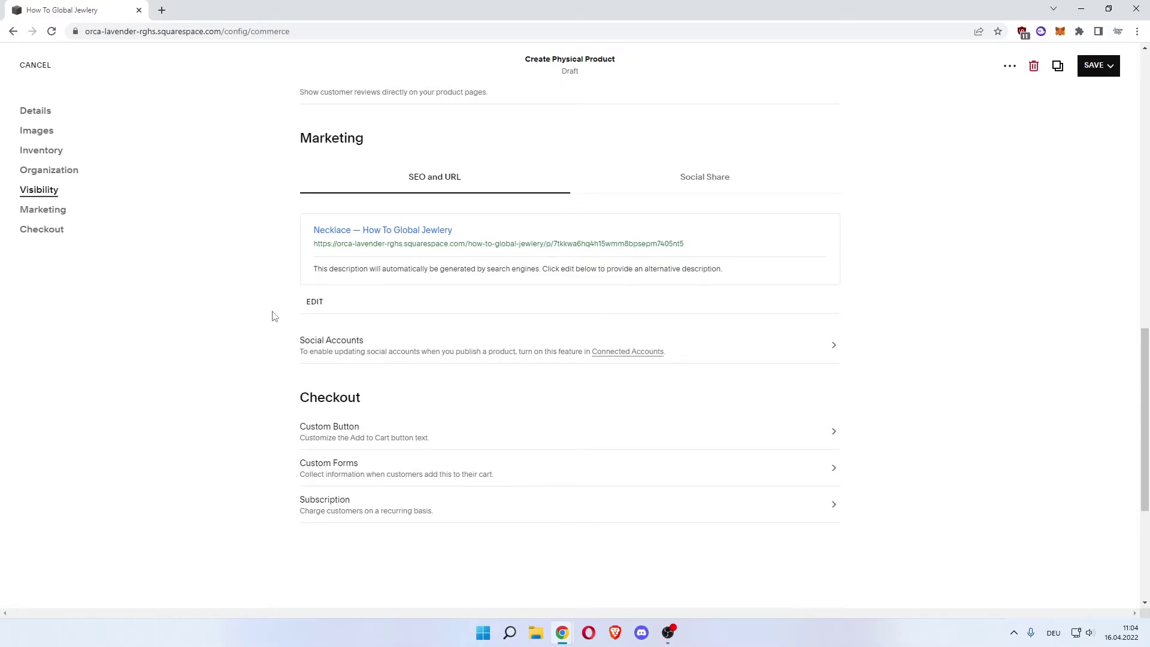
Set the Necklace SEO title to 'Luxury Necklace' and description to 'Luxury Necklace by How to Global Jewelry'.
left_click(312, 303)
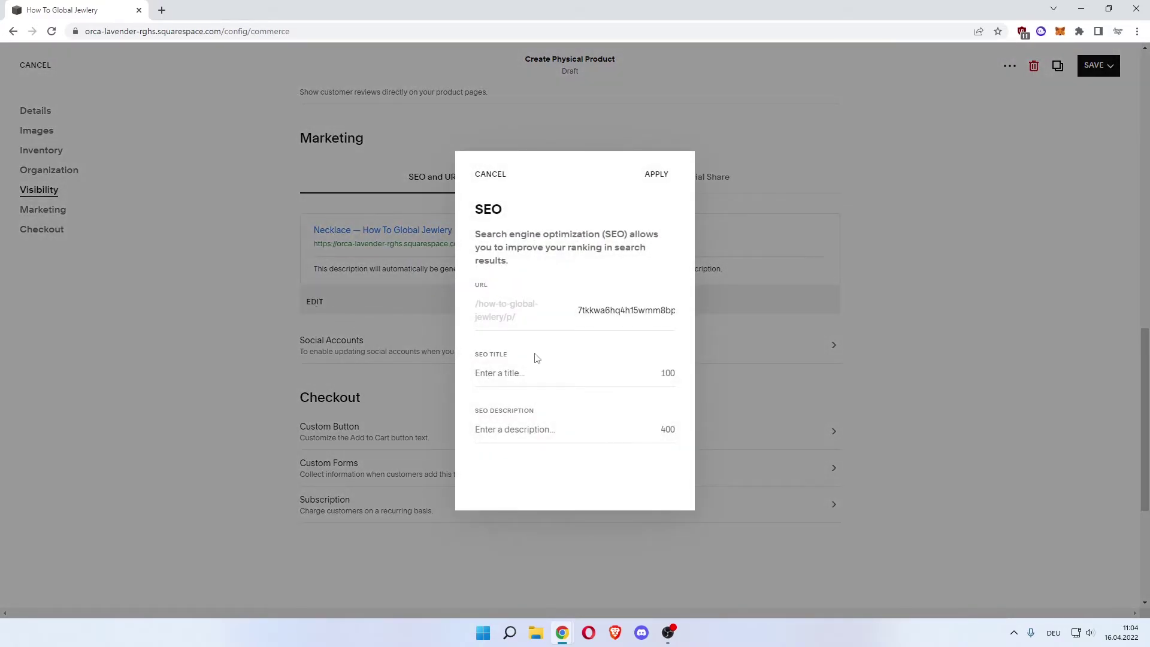
left_click(520, 373)
type("Luxury Necklace")
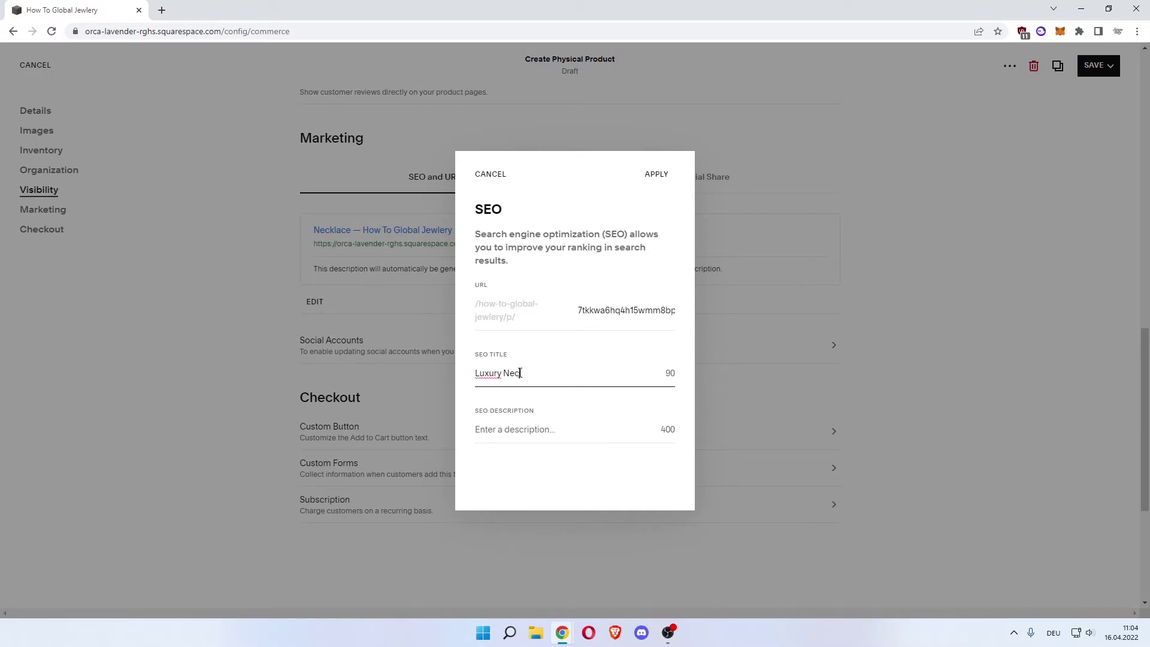
key("ctrl+a")
key("ctrl+c")
left_click(521, 428)
key("ctrl+v")
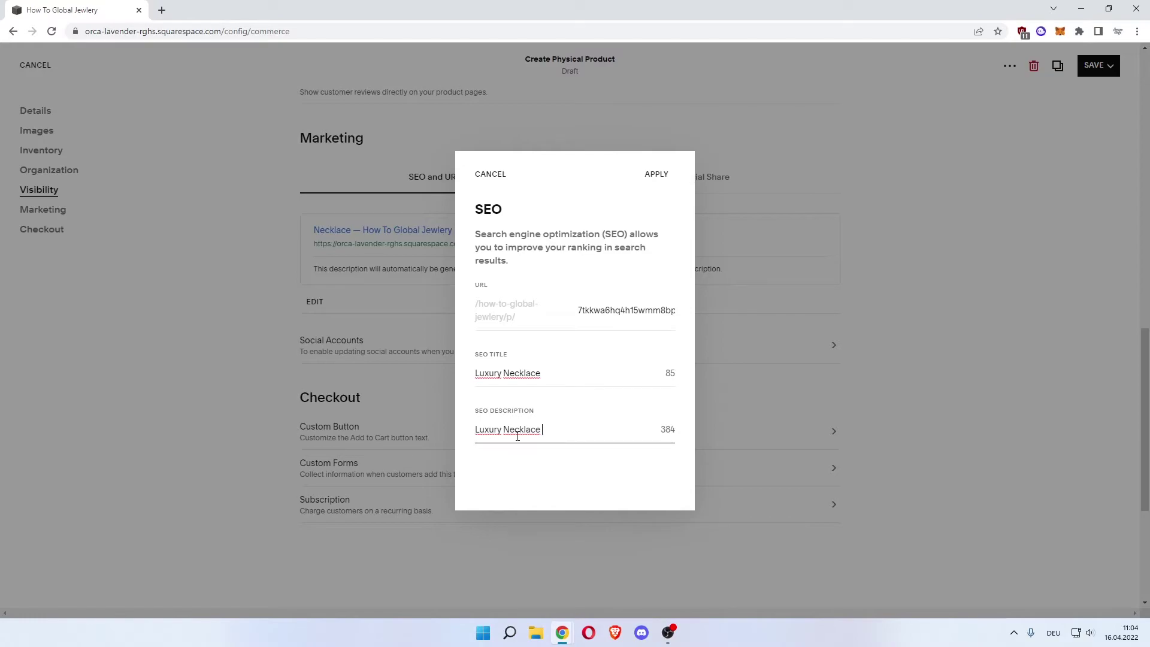
type("by How to Global")
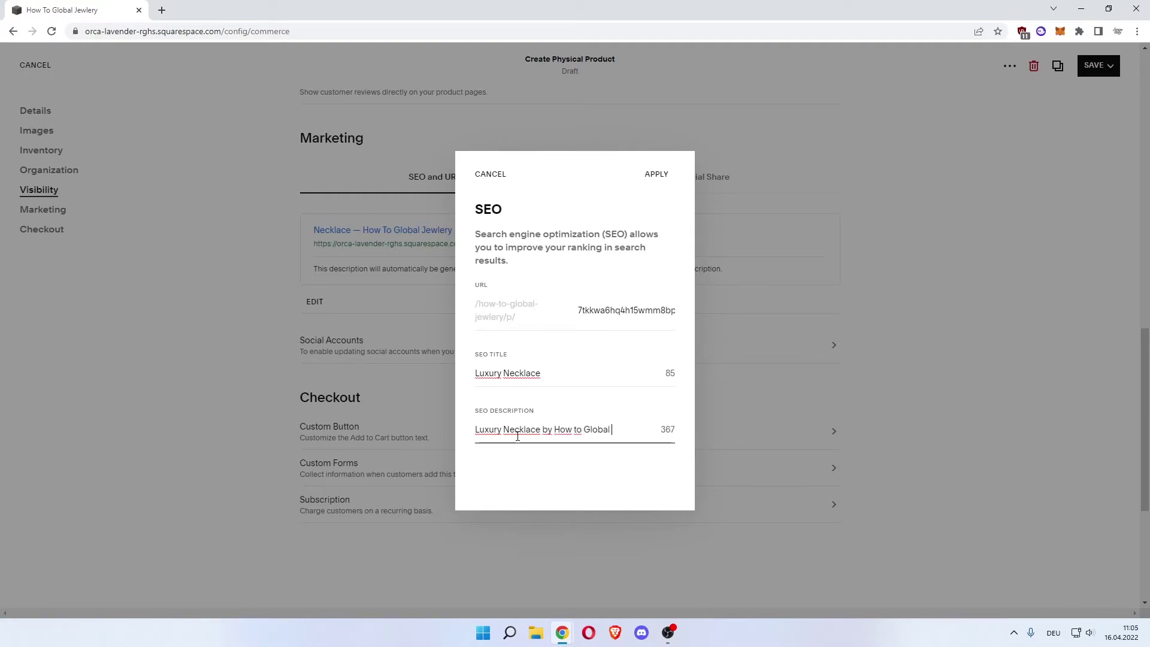
type(" Jewelry")
left_click(657, 175)
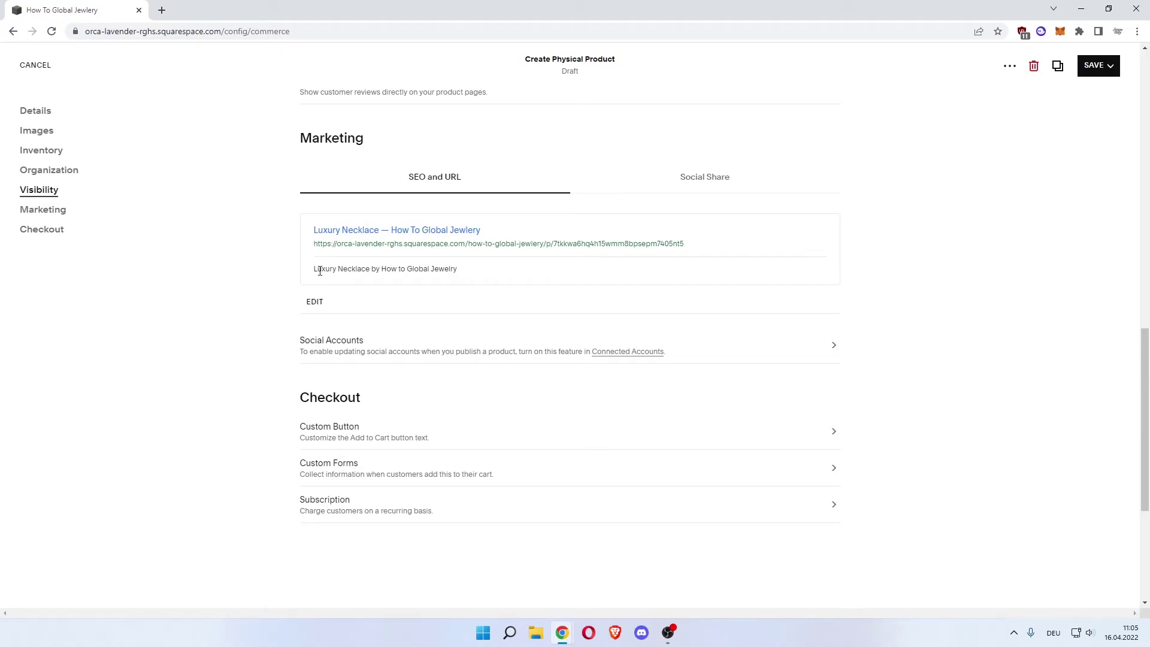
left_click_drag(320, 270, 468, 270)
double_click(376, 268)
Save the Necklace product with its 9 variants priced at €100.
left_click(470, 271)
scroll(245, 235, "down", 1)
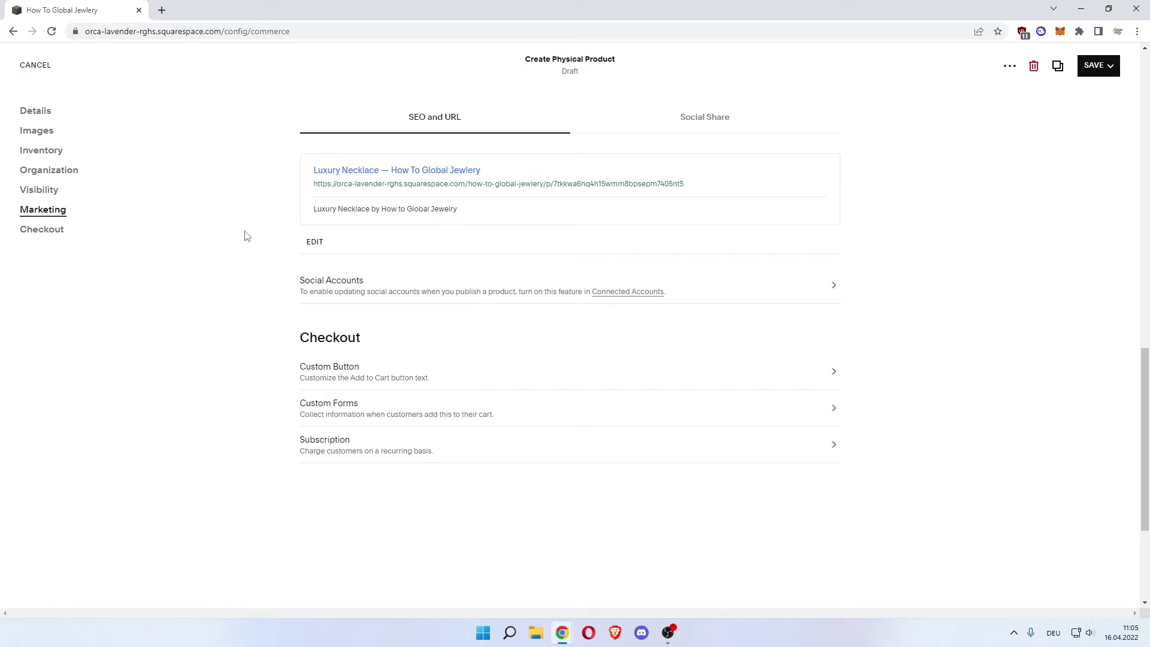
scroll(246, 236, "down", 2)
scroll(571, 248, "up", 15)
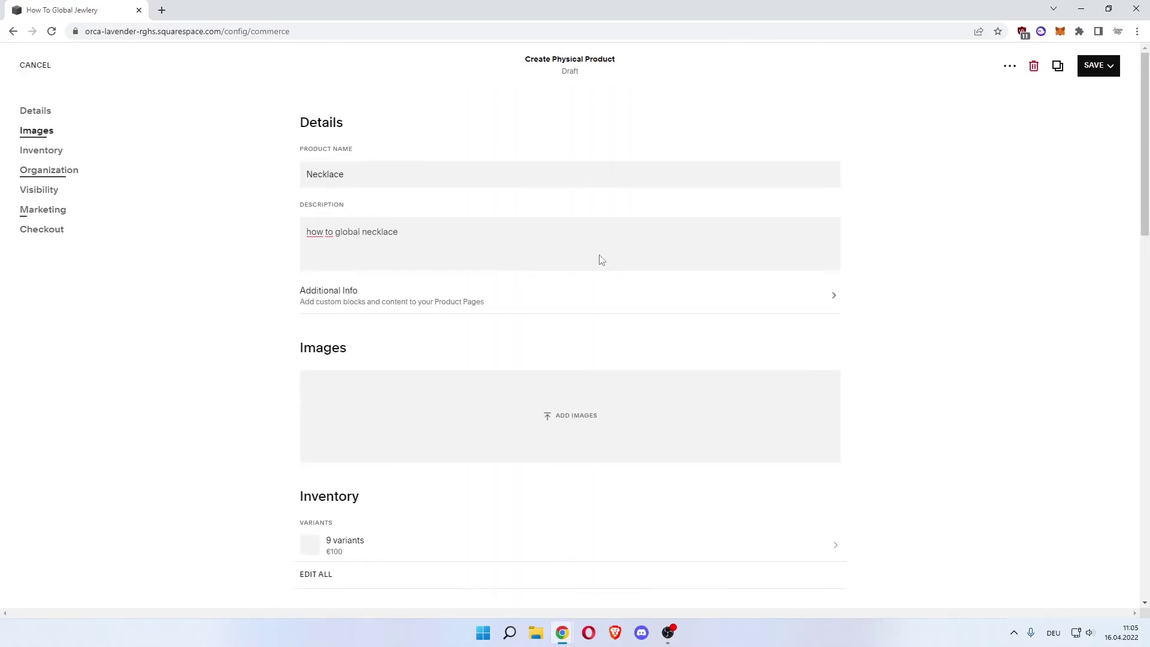
left_click(1110, 68)
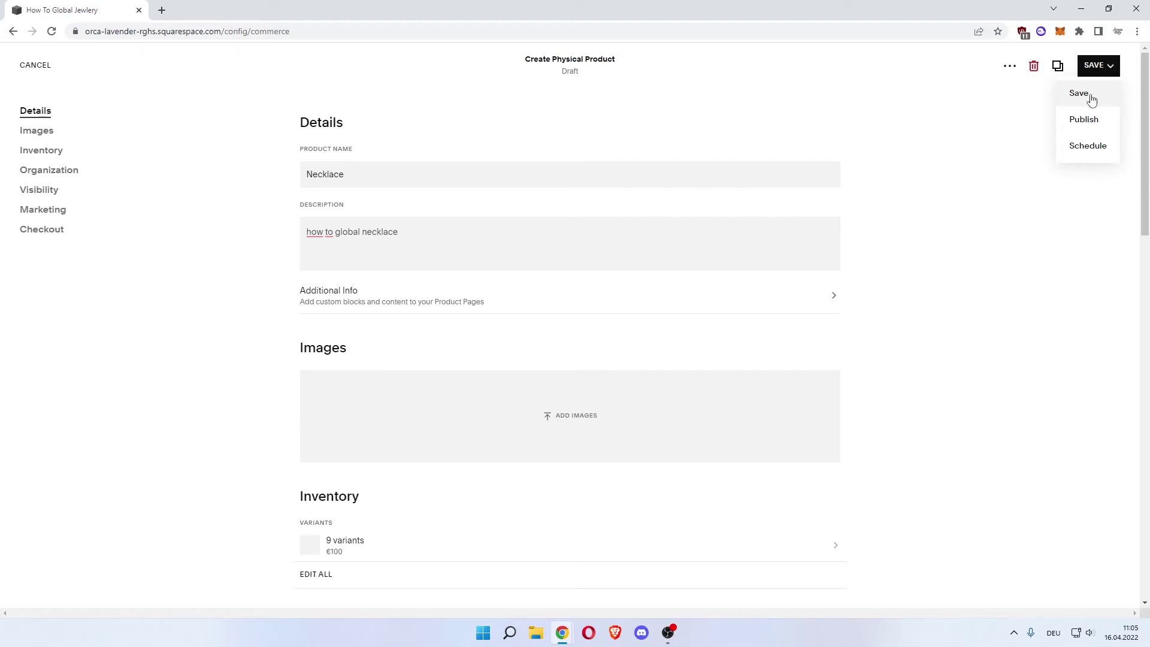
left_click(1085, 94)
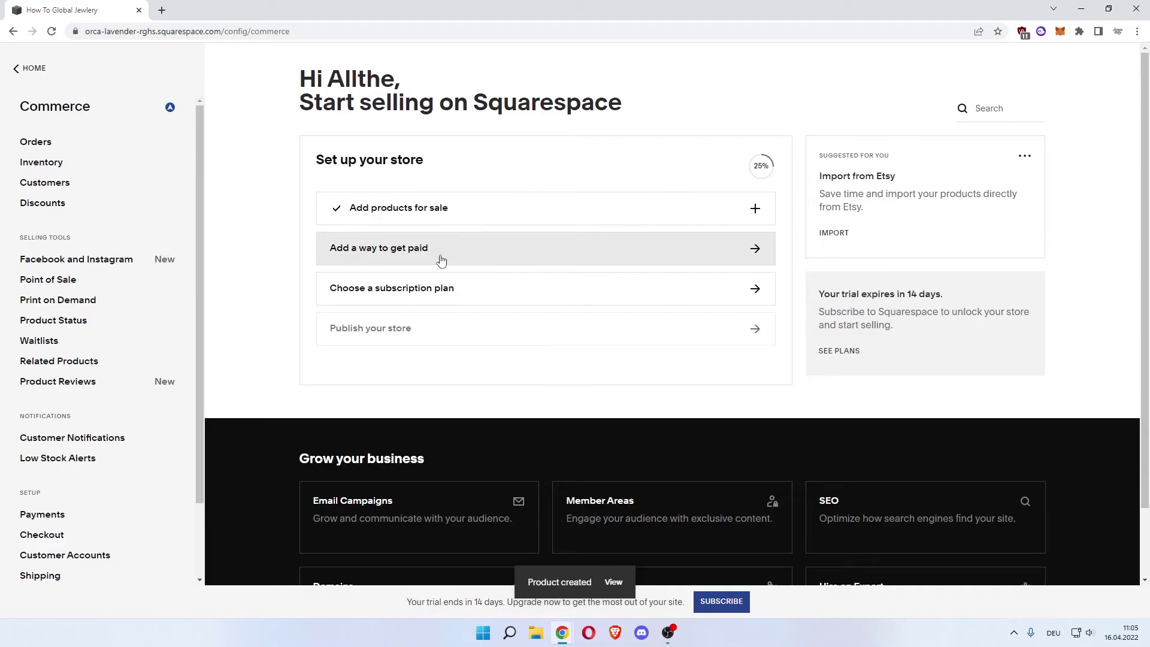
left_click(372, 254)
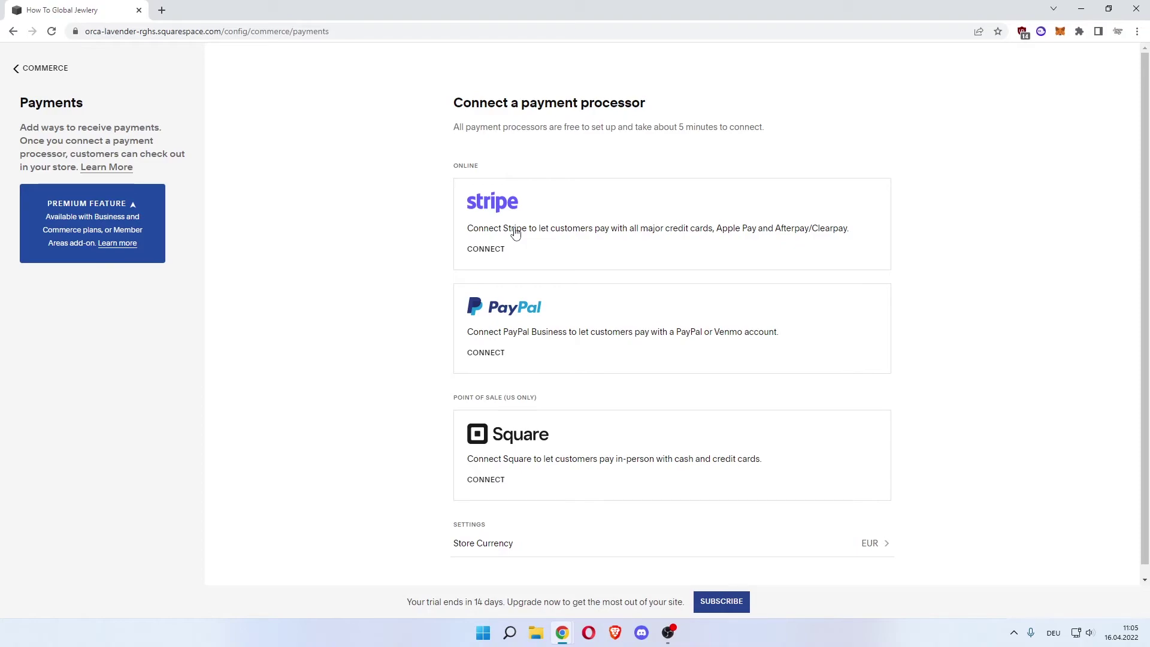
scroll(460, 267, "down", 1)
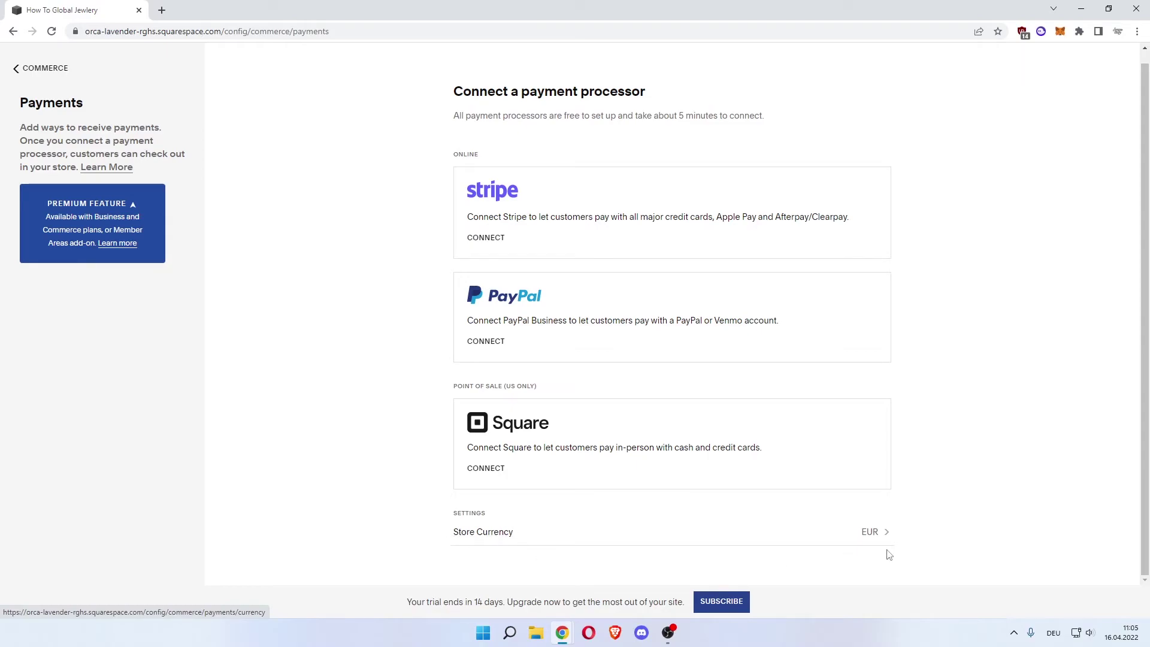
left_click(474, 532)
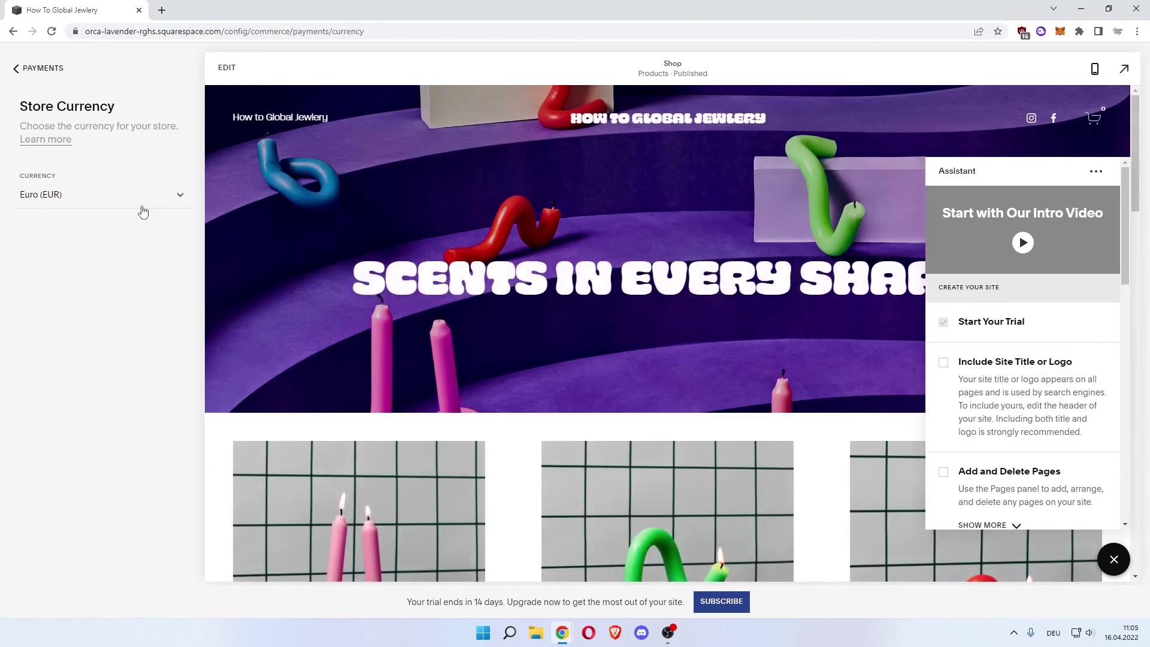
left_click(179, 199)
scroll(123, 180, "up", 2)
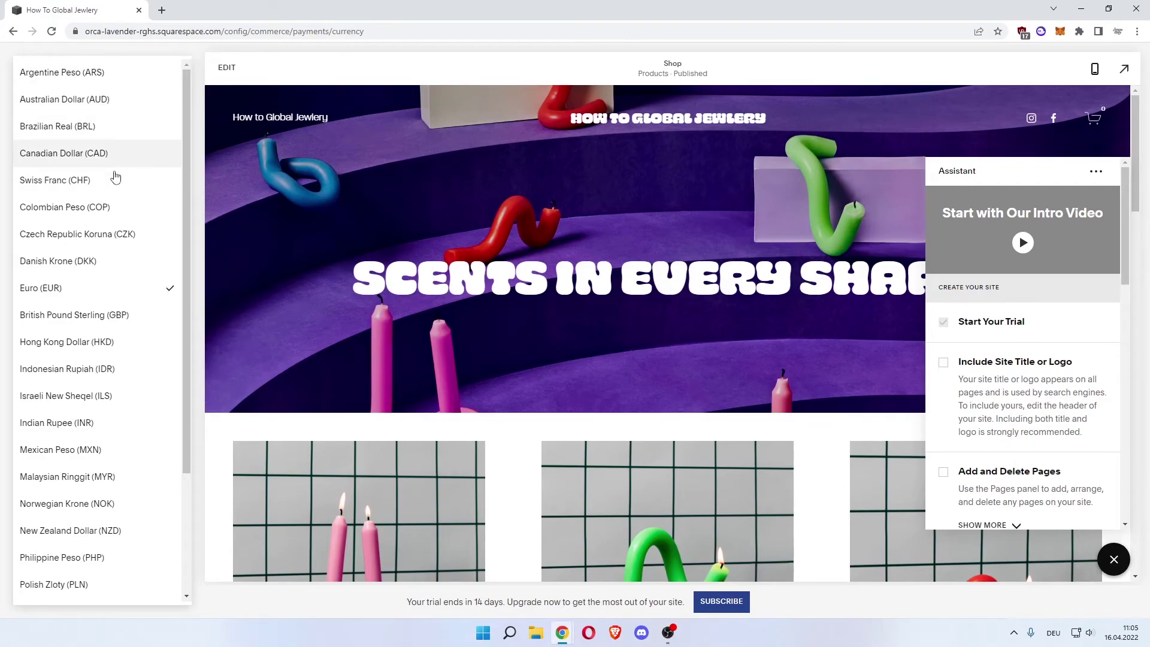
scroll(112, 270, "down", 3)
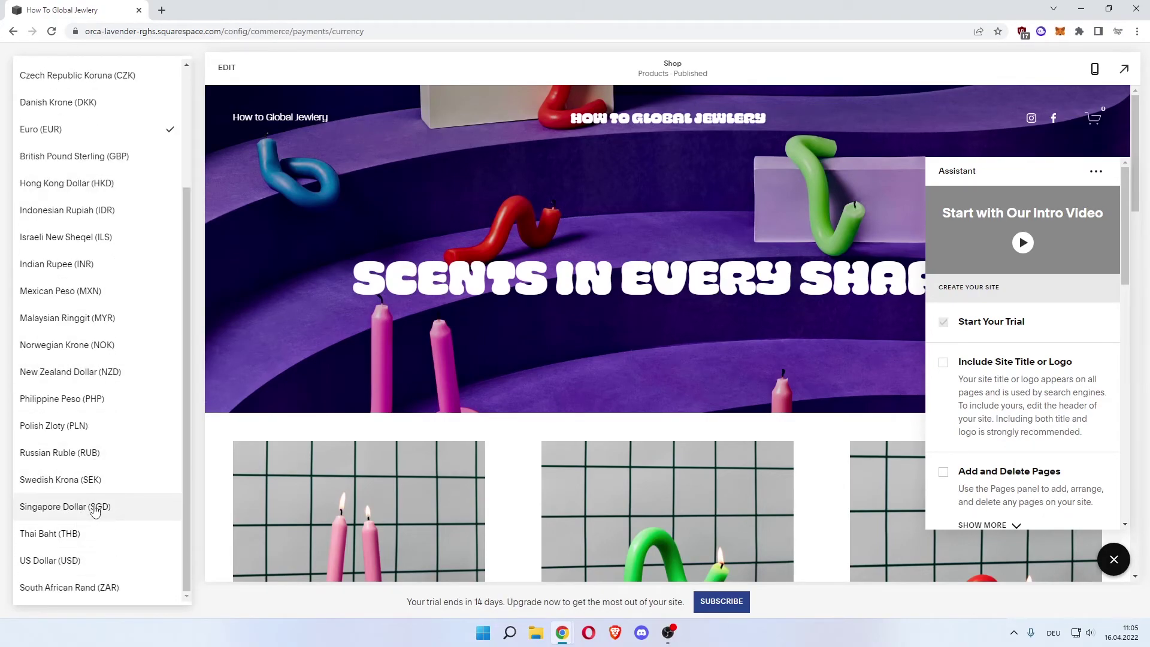
left_click(200, 80)
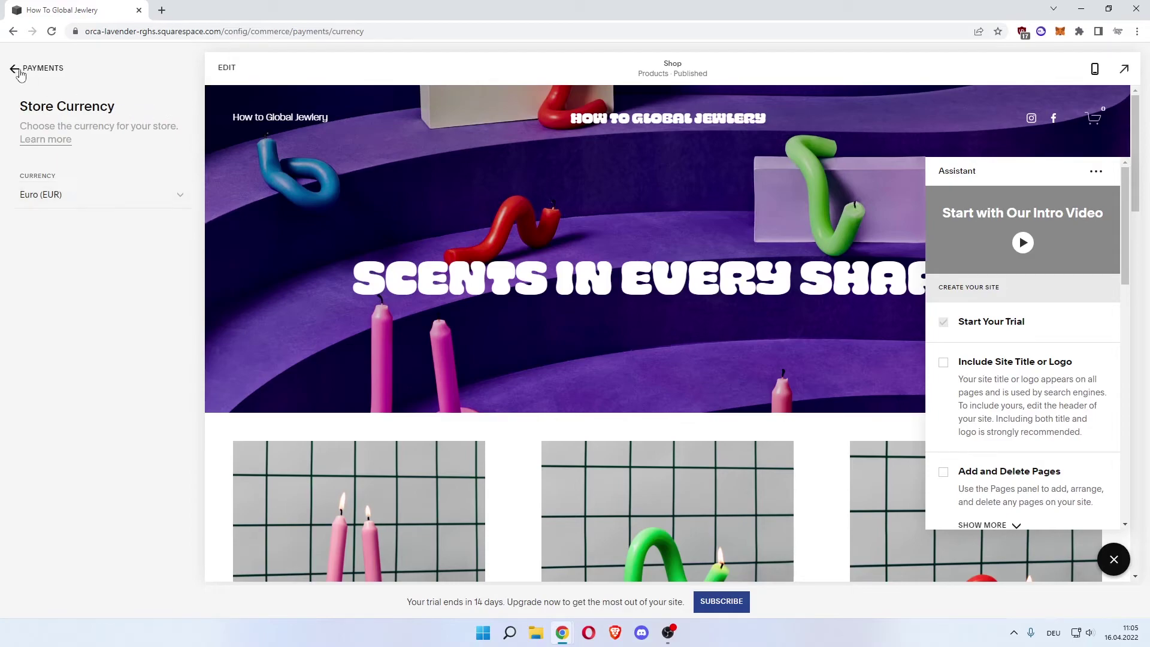
left_click(20, 72)
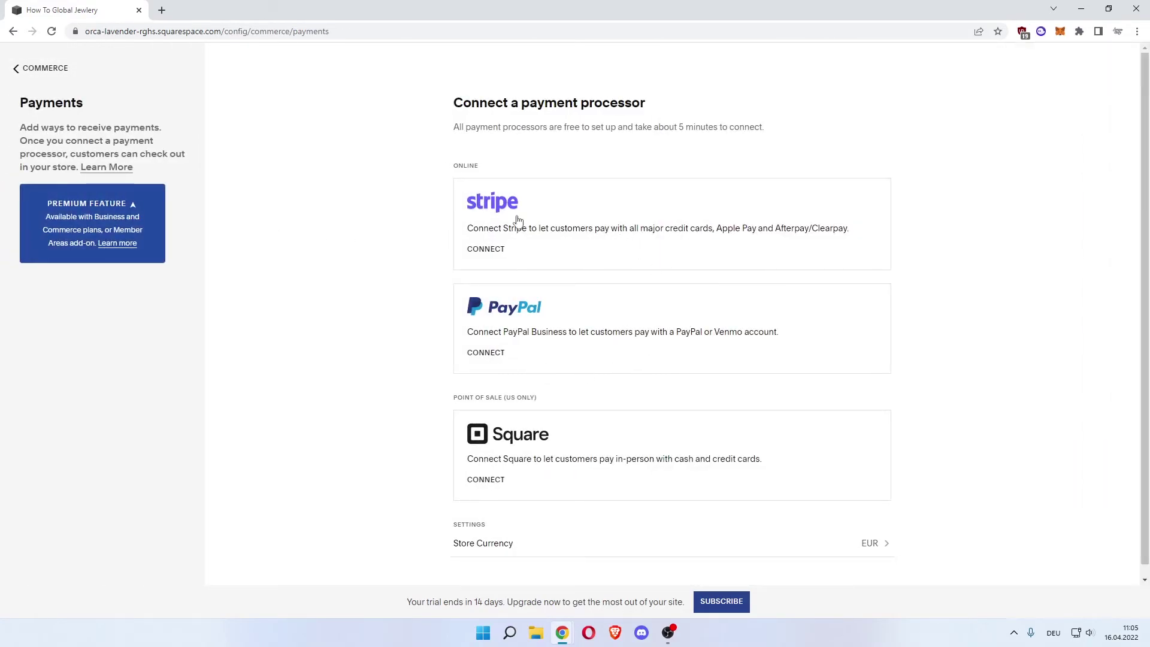
left_click(50, 70)
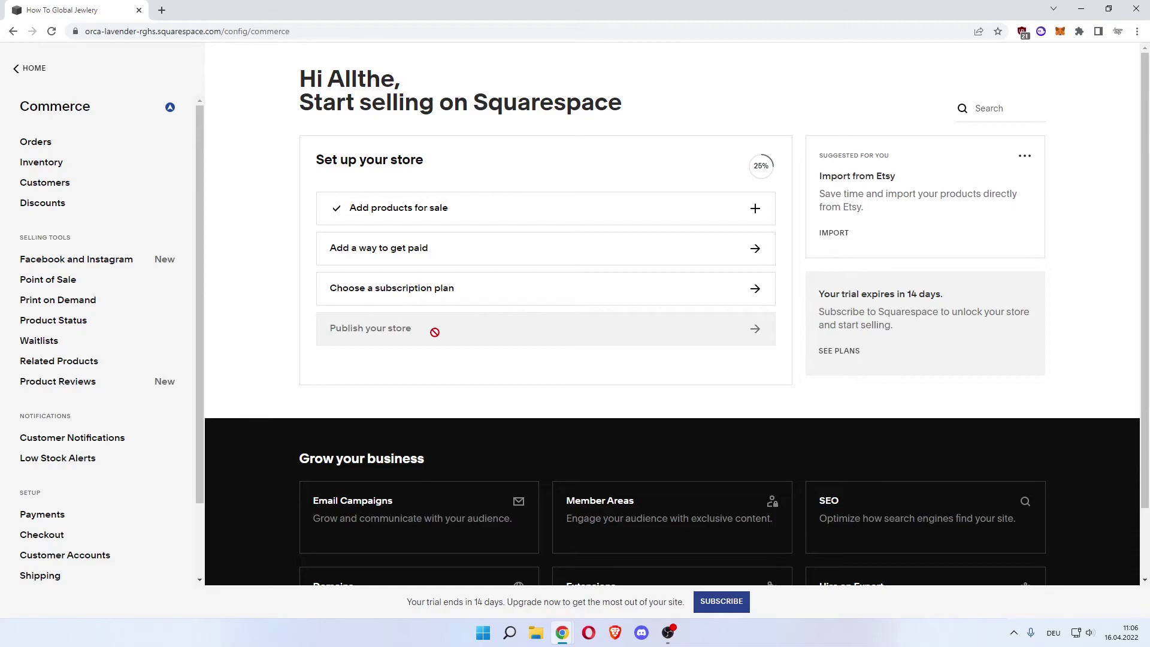
left_click(483, 303)
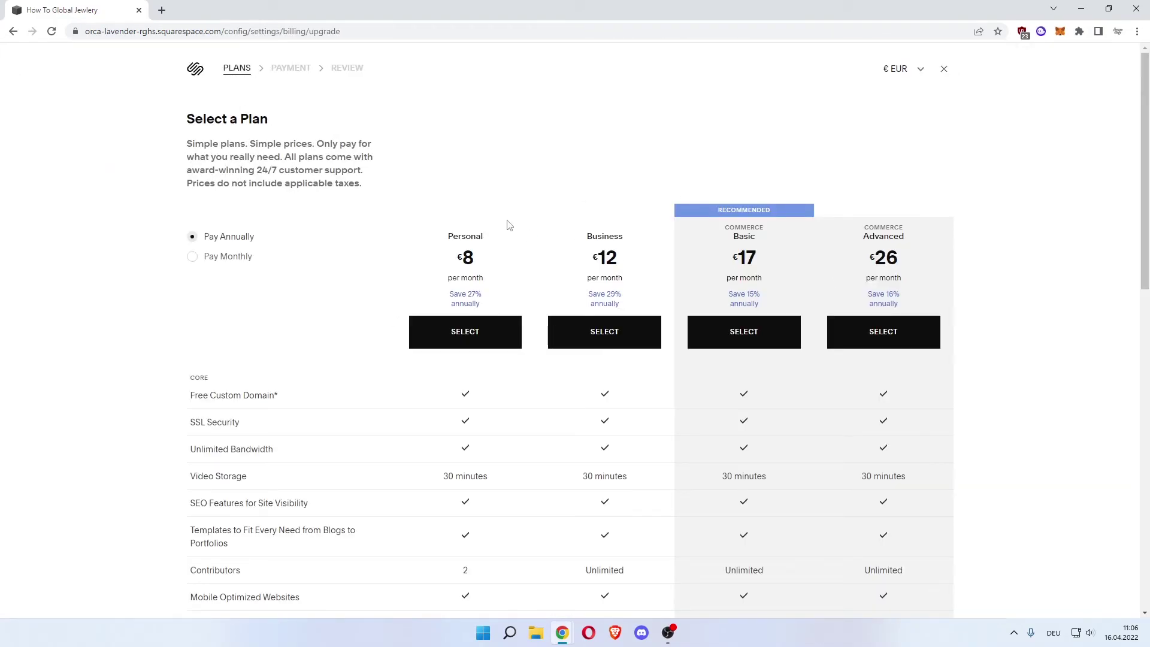
scroll(418, 216, "down", 1)
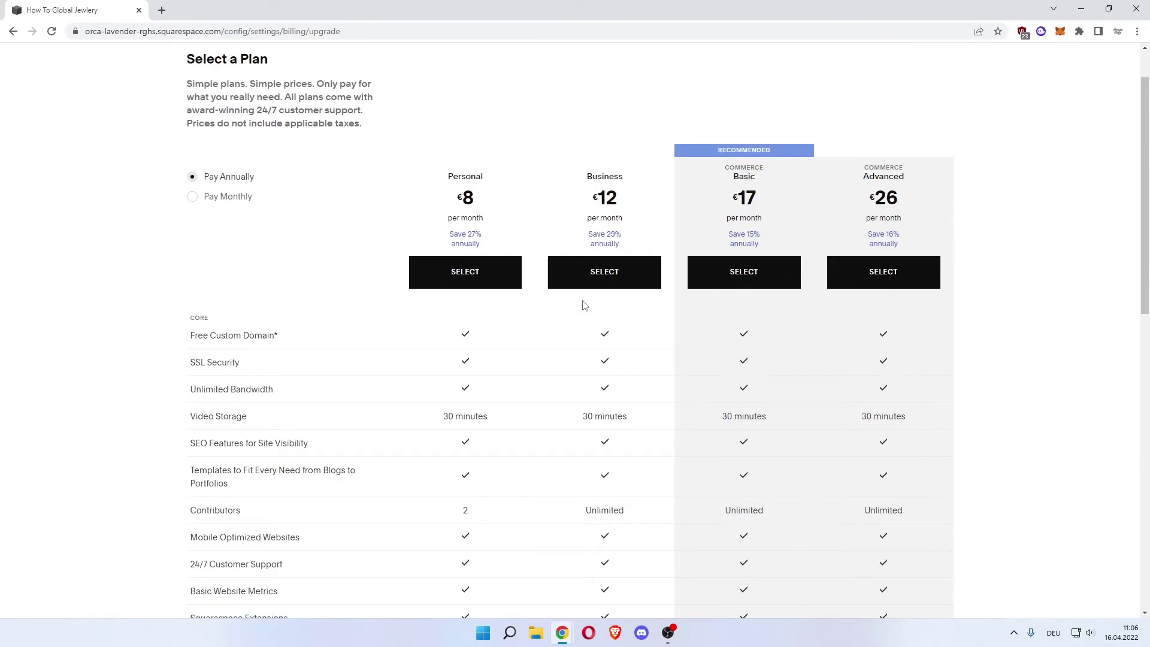
scroll(535, 339, "down", 1)
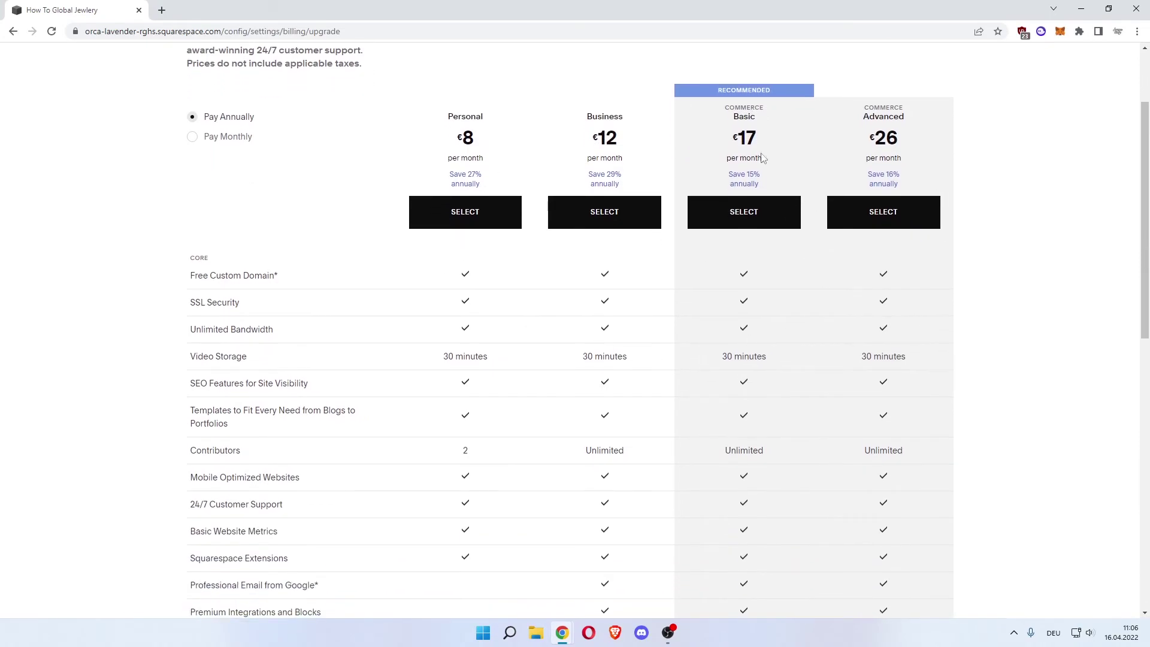
scroll(547, 380, "down", 6)
scroll(545, 378, "up", 8)
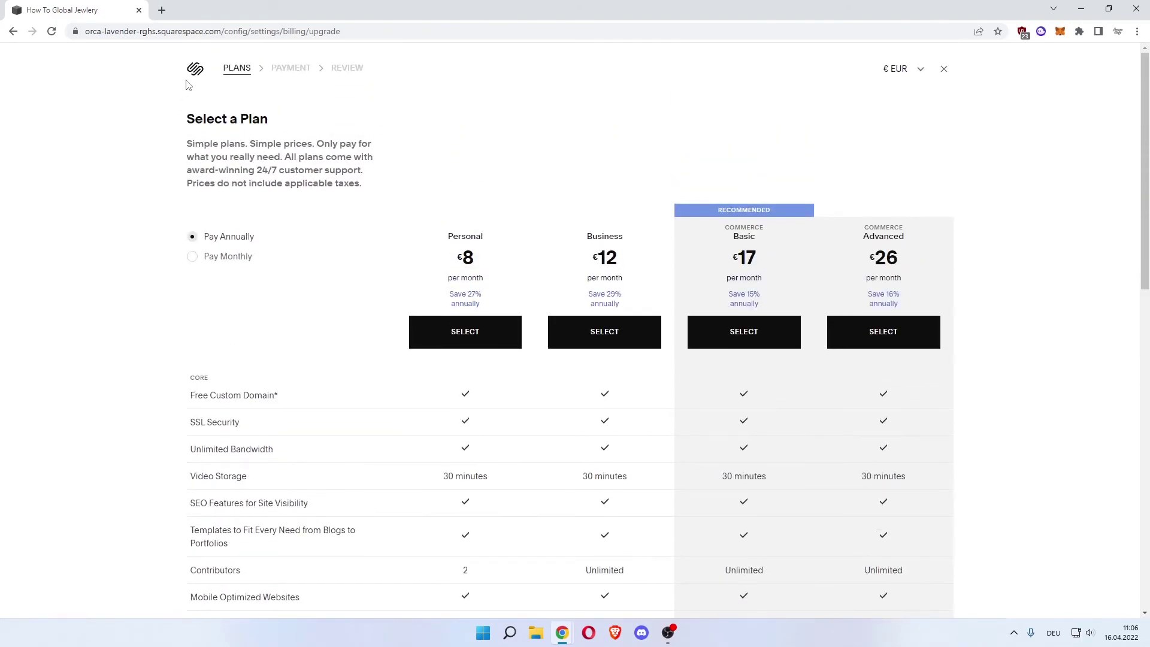
left_click(944, 69)
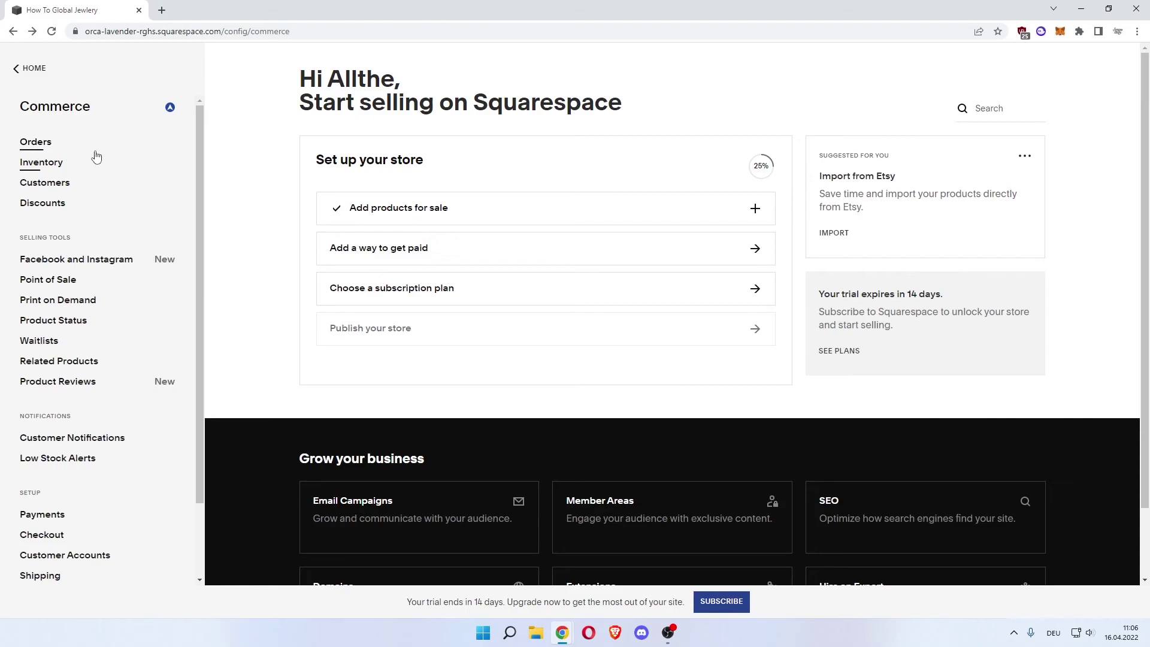
Change the Necklace's visibility in Inventory from Hidden to Public.
left_click(64, 163)
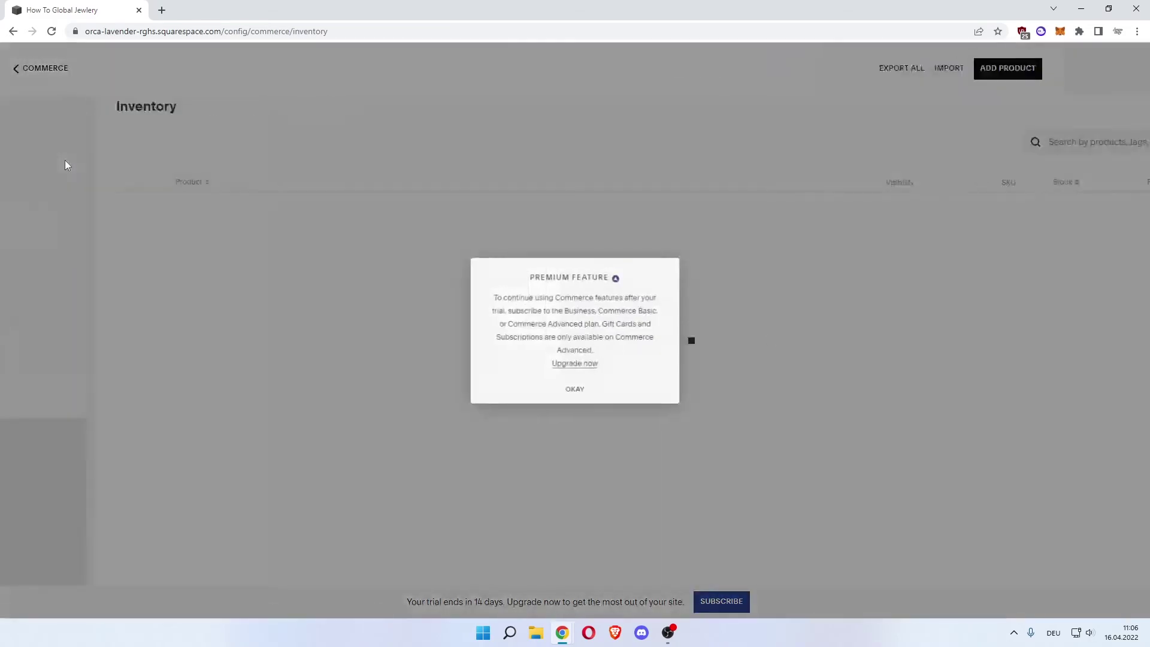
left_click(564, 393)
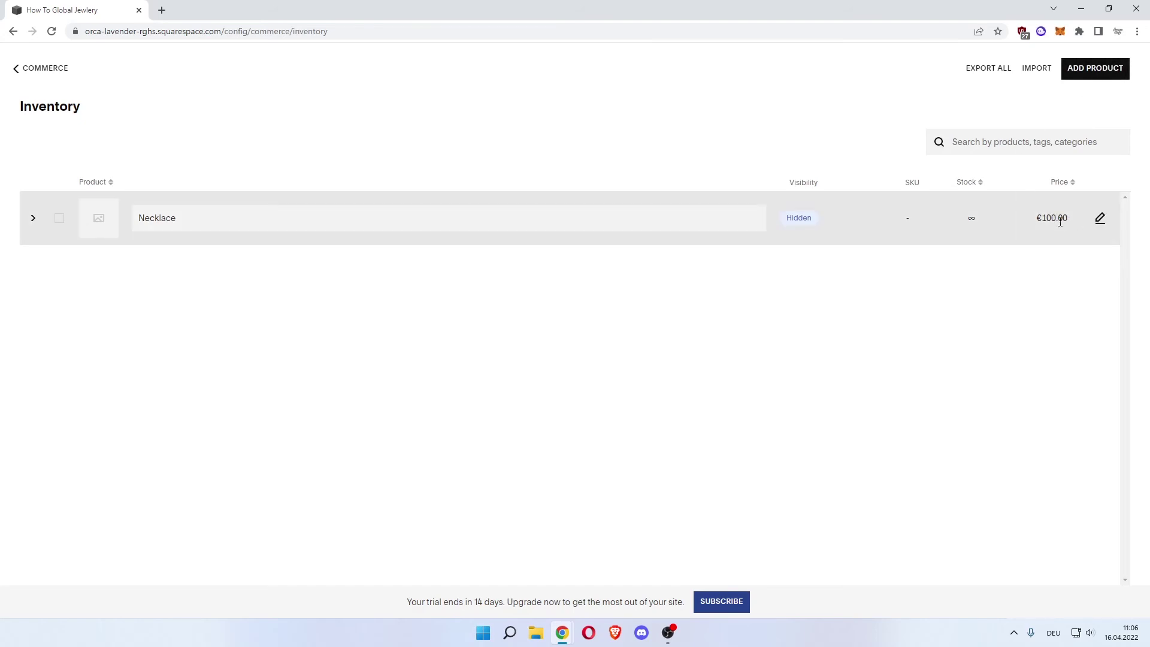
left_click(818, 218)
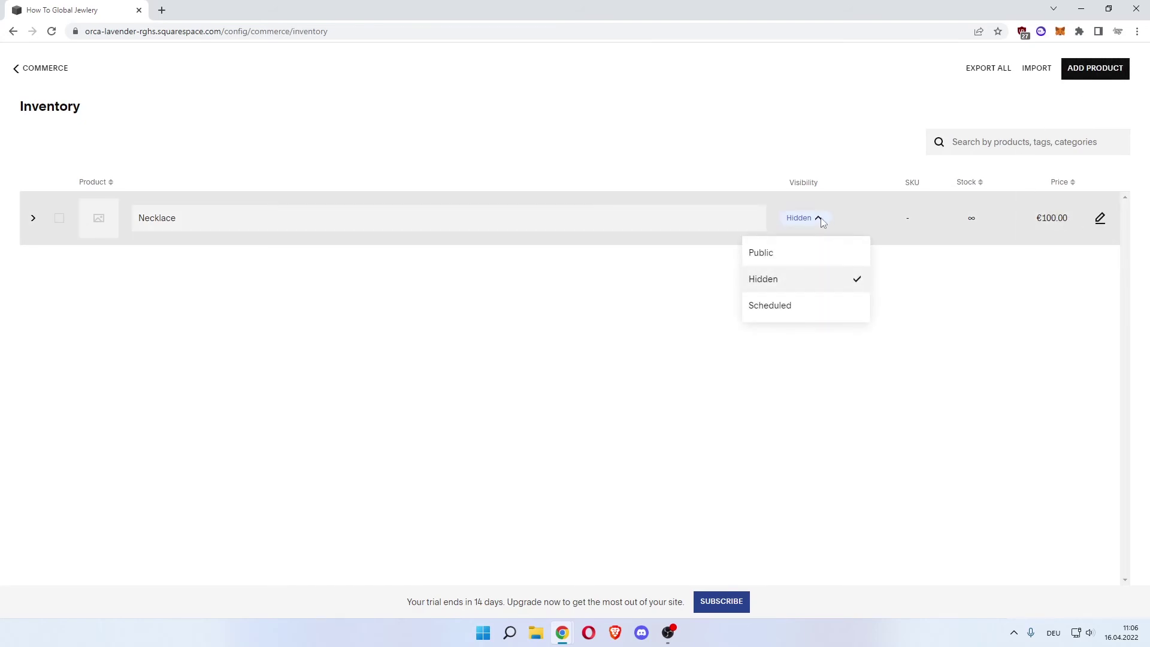
left_click(798, 256)
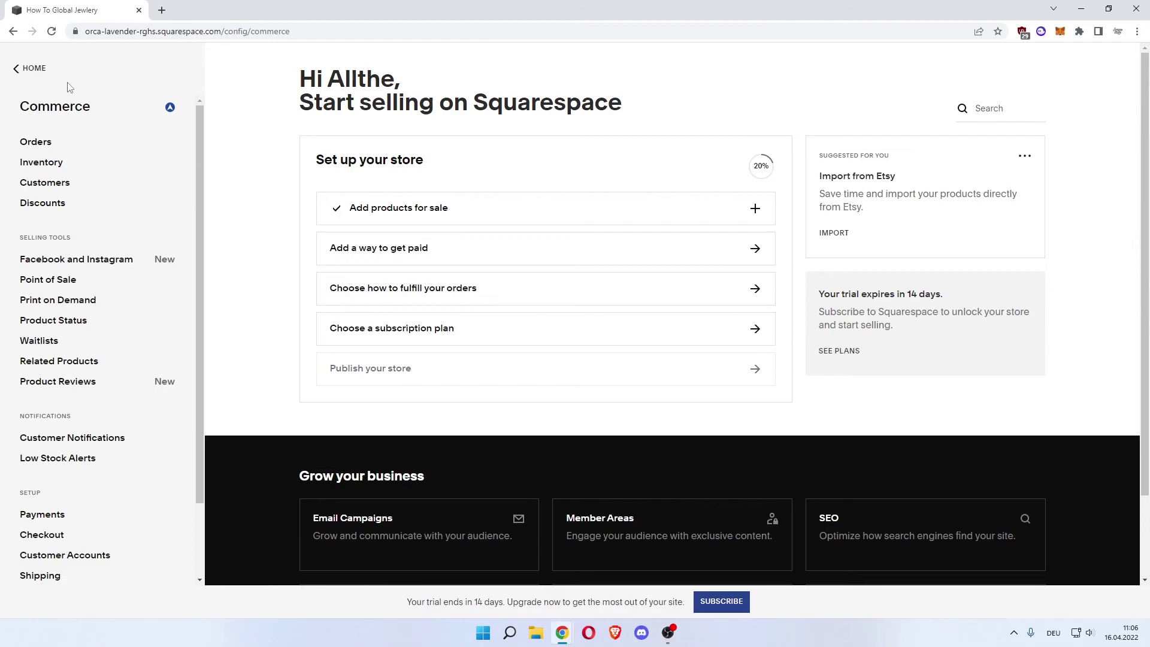
left_click(18, 69)
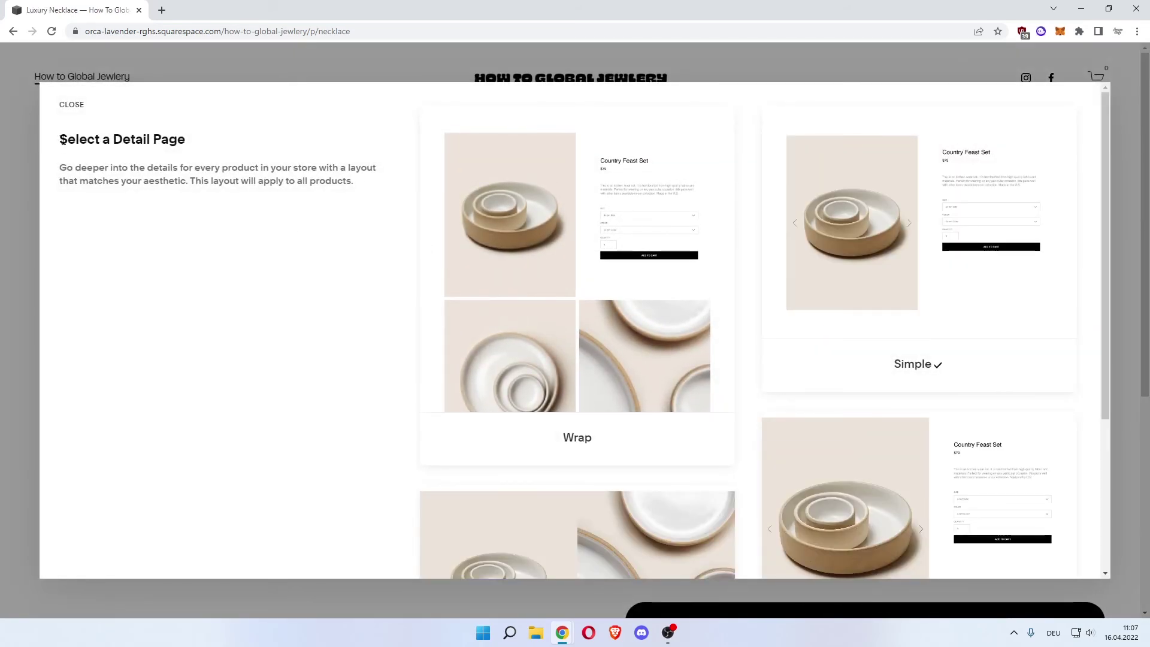
Bring up the live Necklace product page and scroll down it.
left_click_drag(59, 139, 193, 144)
left_click(193, 144)
scroll(503, 273, "down", 3)
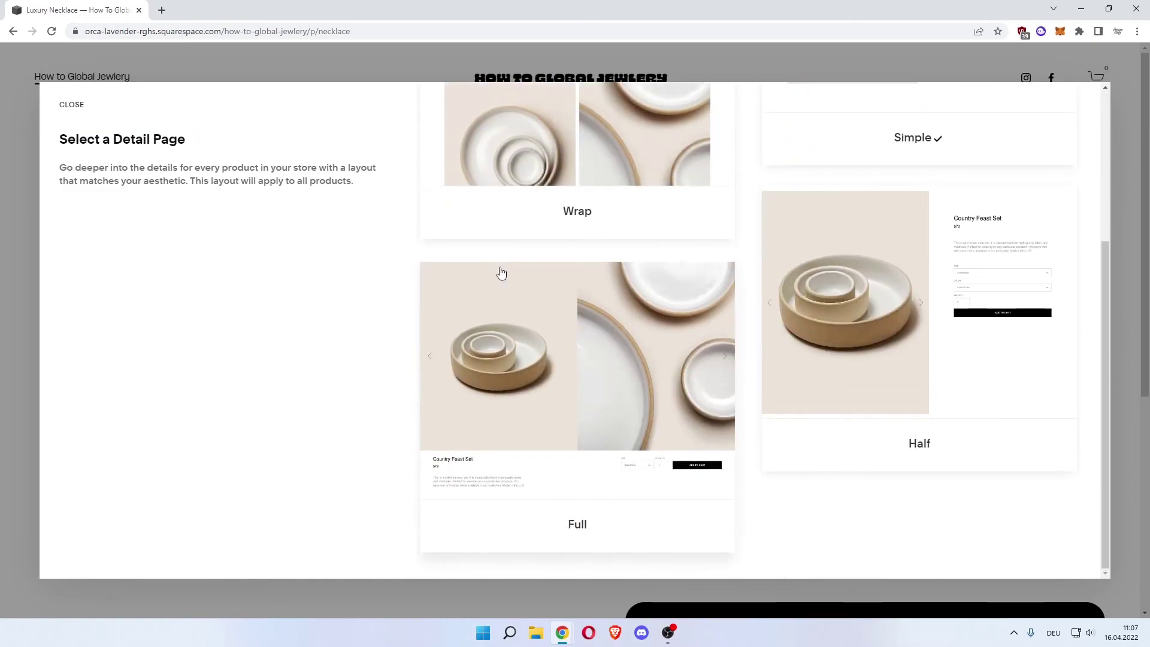
Close the layout chooser and look over the Necklace product details.
left_click(73, 107)
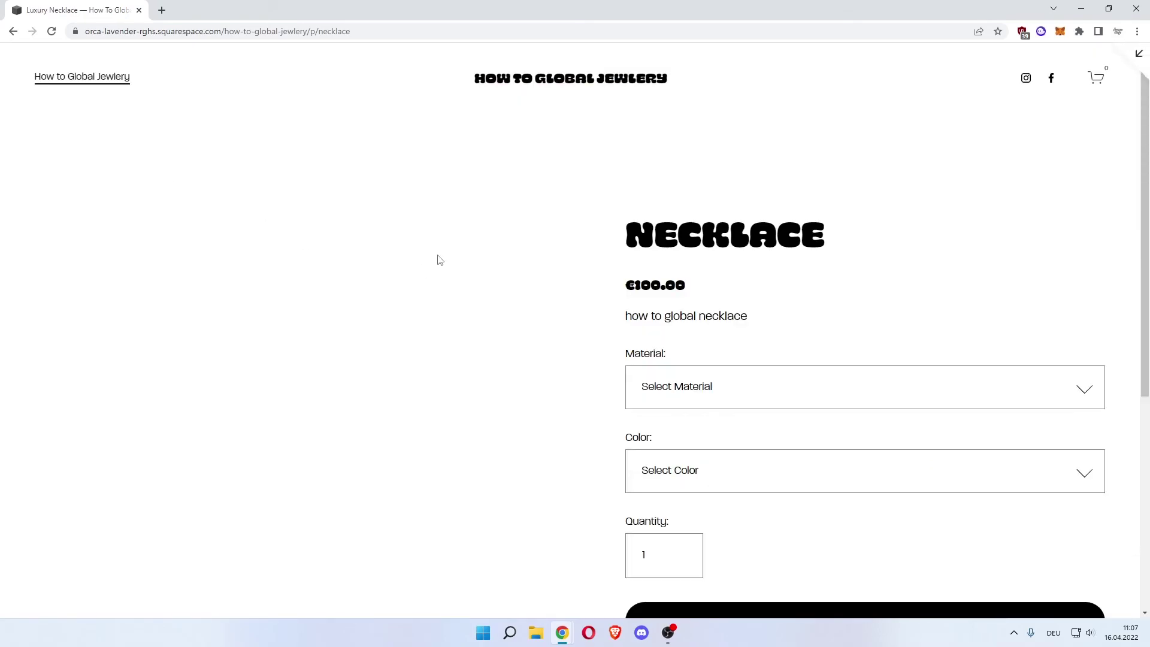
scroll(451, 317, "down", 2)
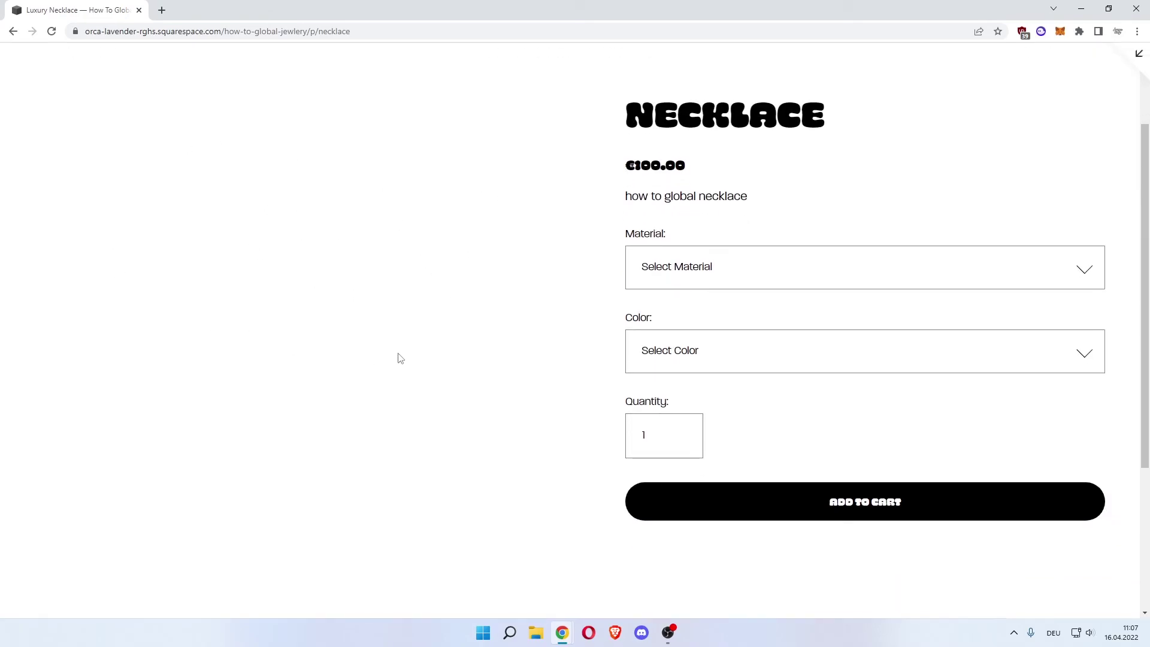
left_click_drag(626, 119, 863, 123)
left_click(819, 129)
double_click(634, 171)
left_click_drag(636, 191, 746, 196)
left_click(744, 198)
Try adding the Necklace to cart without choosing options, then dismiss the warning.
left_click(715, 259)
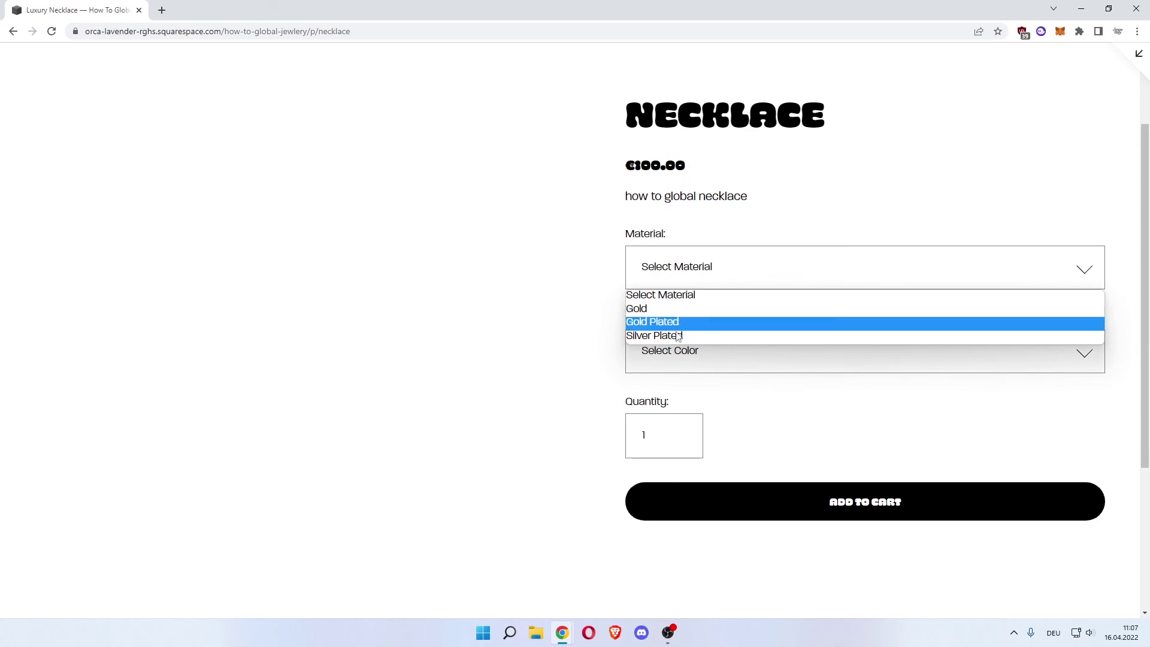
left_click(569, 293)
left_click(712, 357)
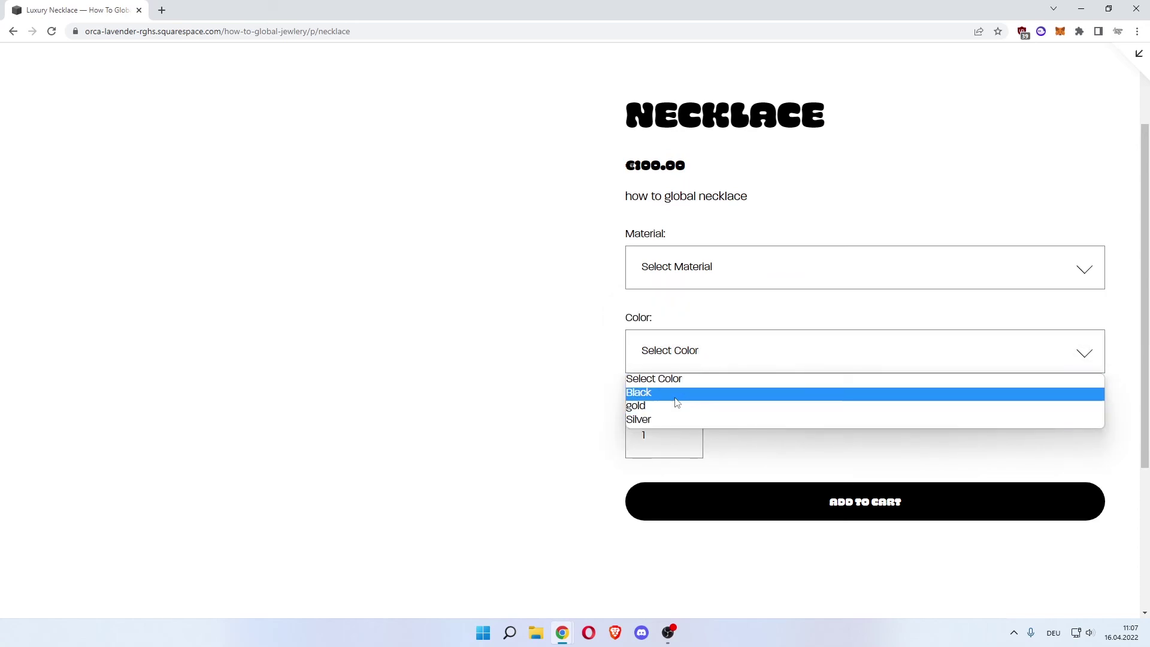
left_click(529, 375)
double_click(636, 435)
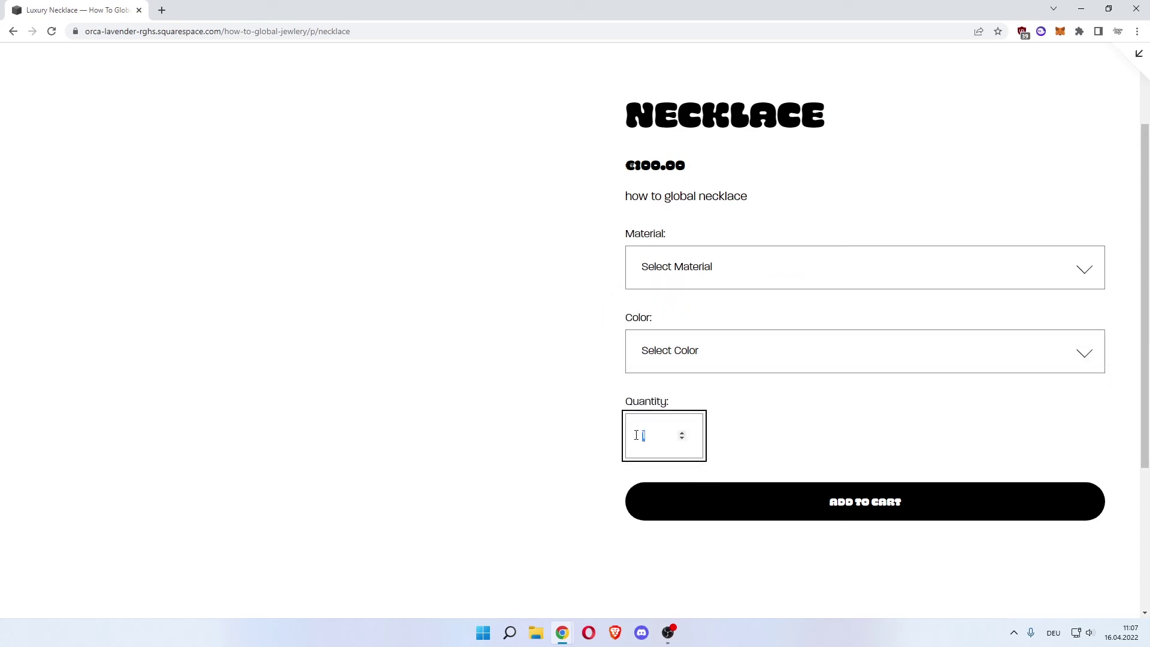
left_click(557, 435)
left_click(780, 503)
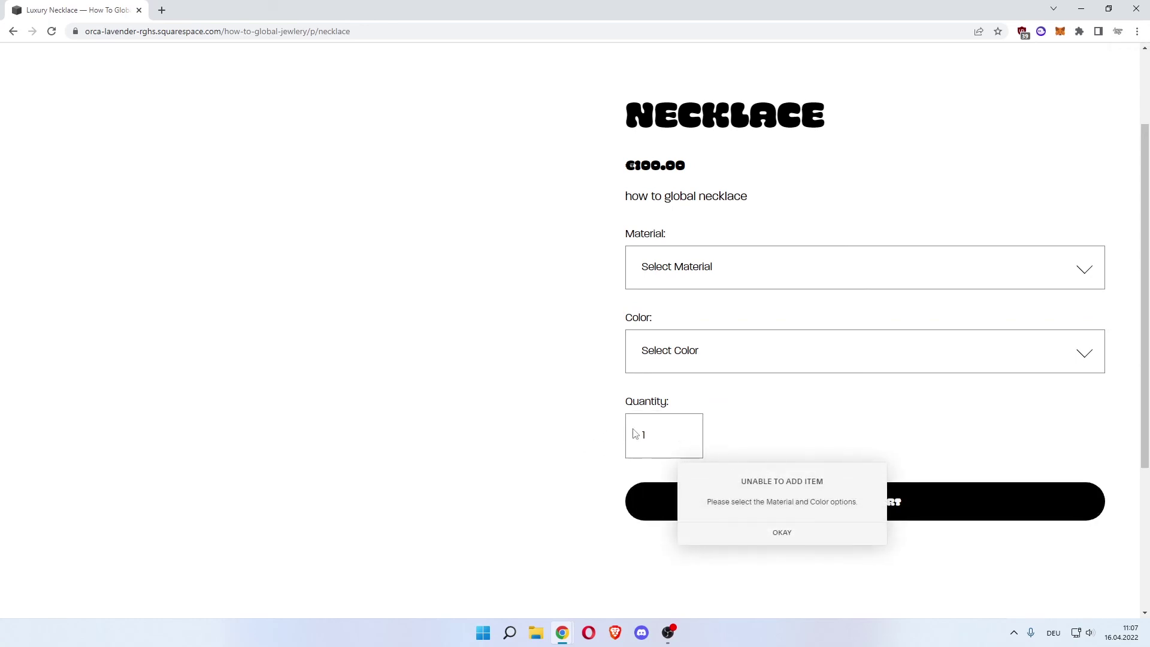
left_click(775, 532)
Add a Gold Plated, Black Necklace to the cart.
left_click(721, 286)
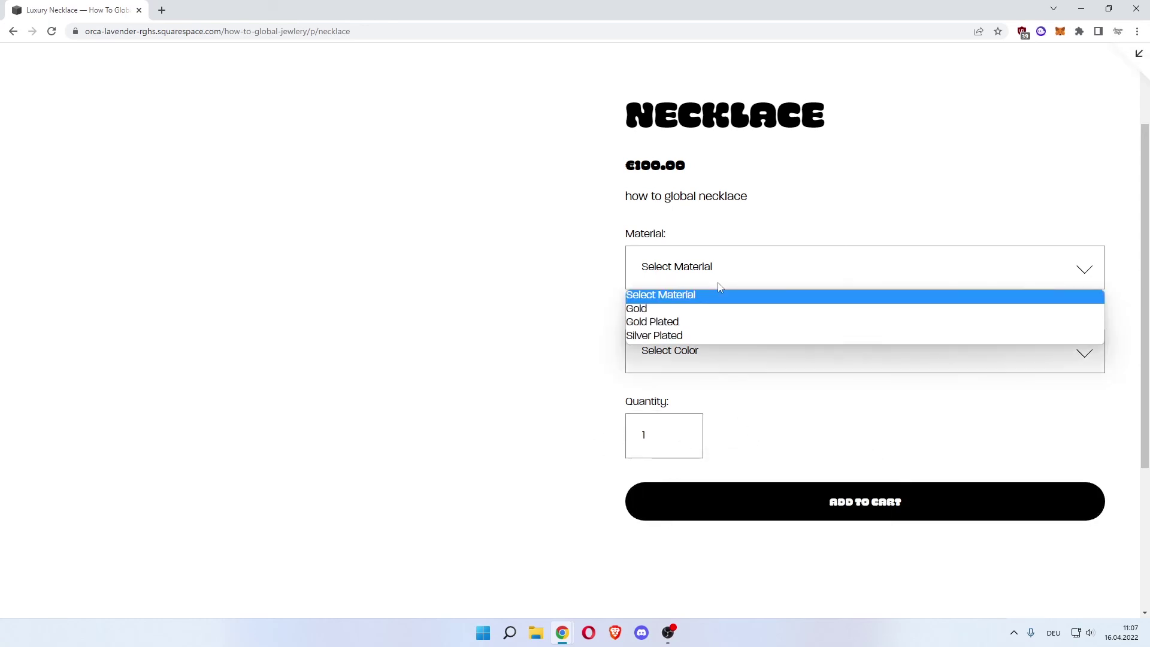
left_click(683, 322)
left_click(675, 368)
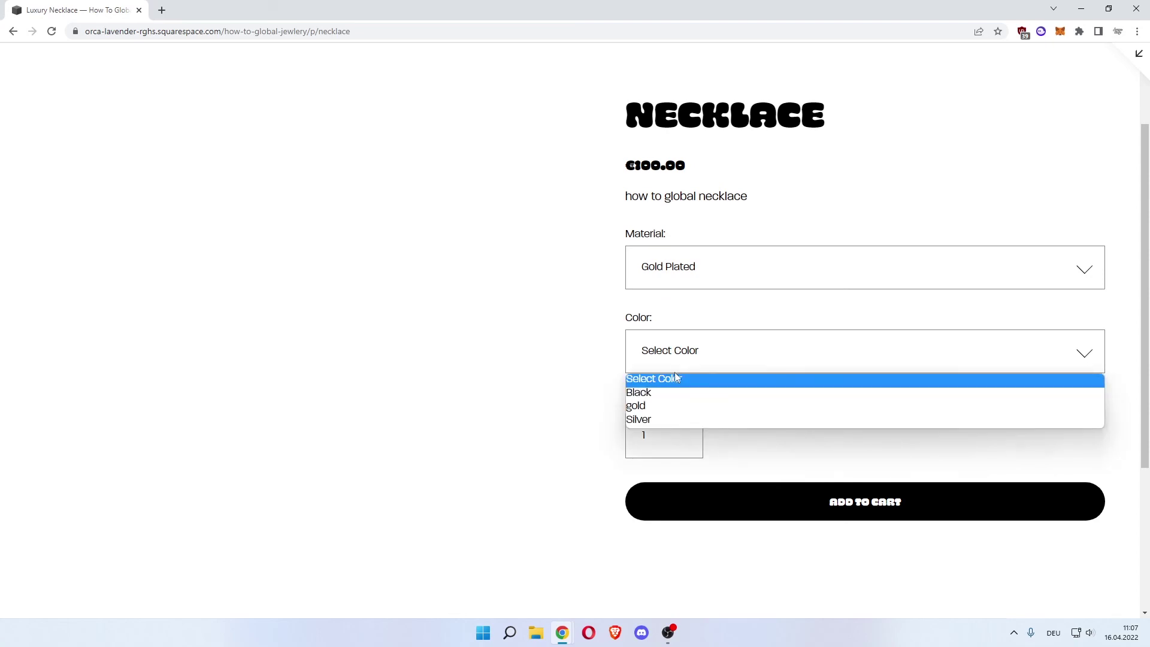
left_click(670, 394)
left_click(780, 514)
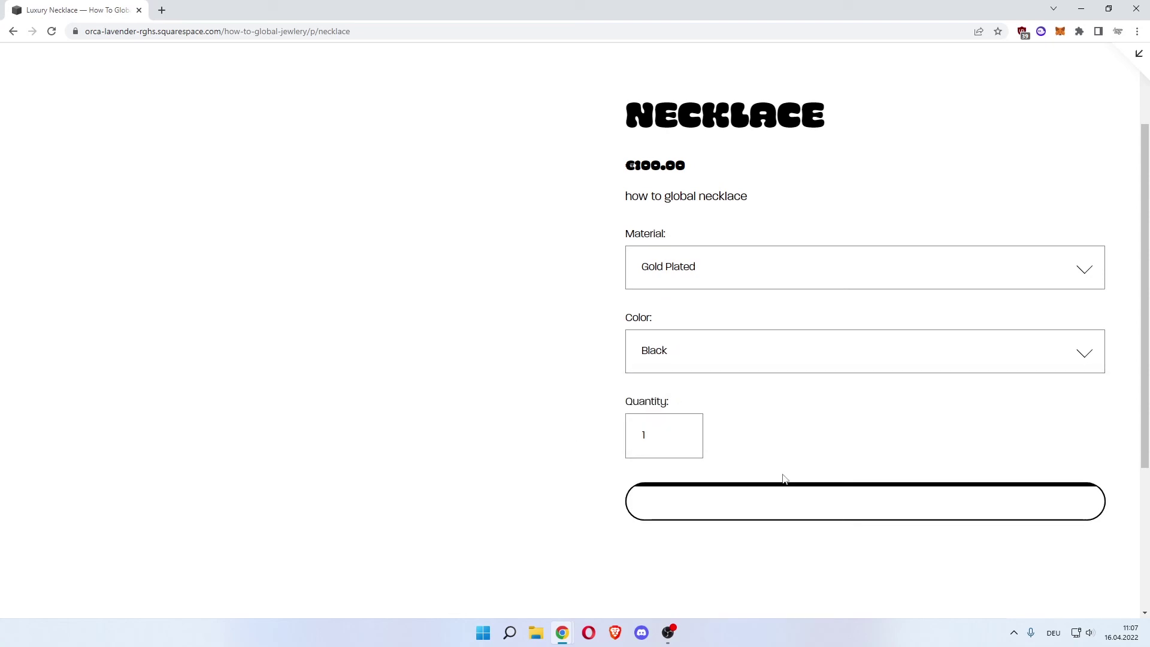